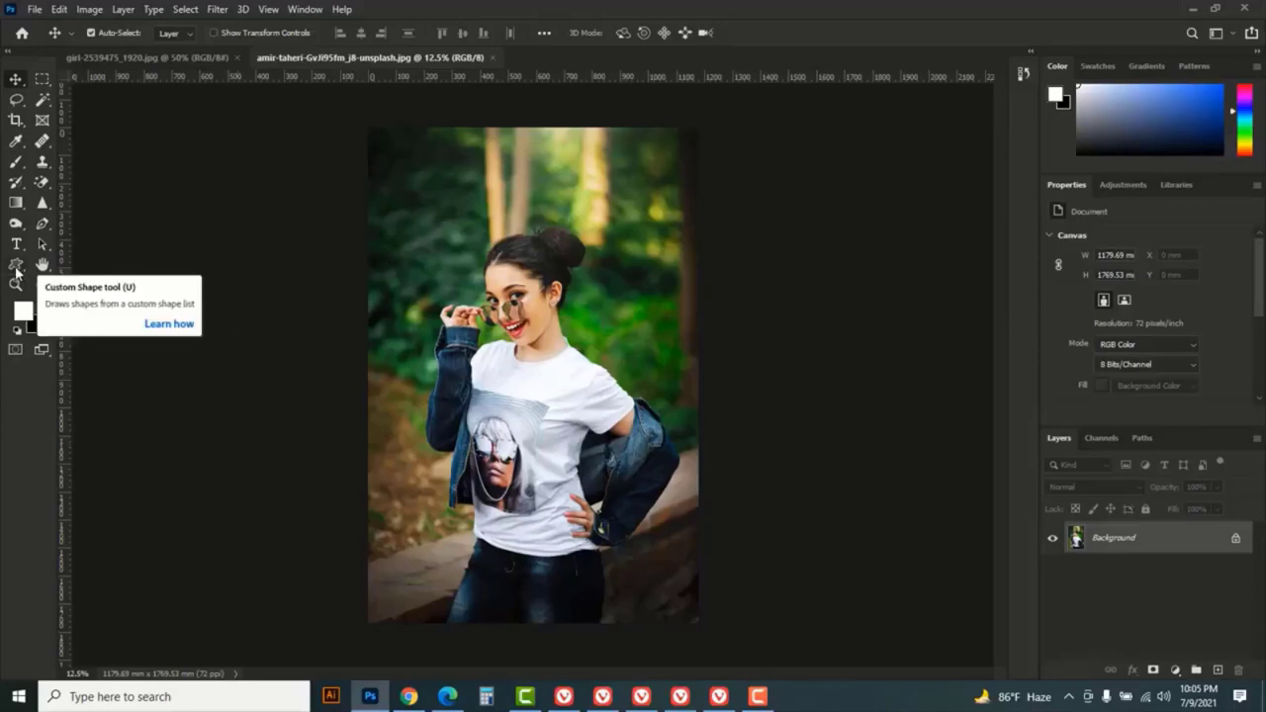
# - Activate the Custom Shape tool and look through the Leaf Trees, Wild Animals, Boats and Flowers shape groups
pyautogui.click(16, 267)
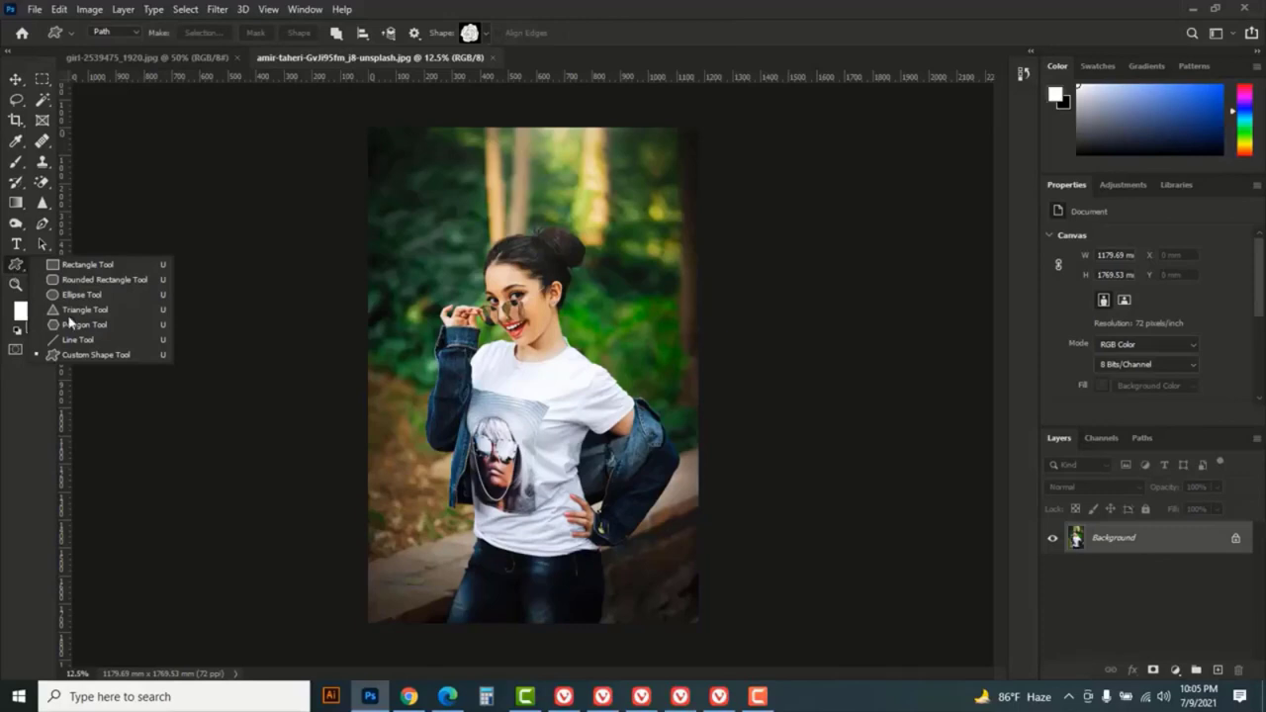
pyautogui.click(101, 356)
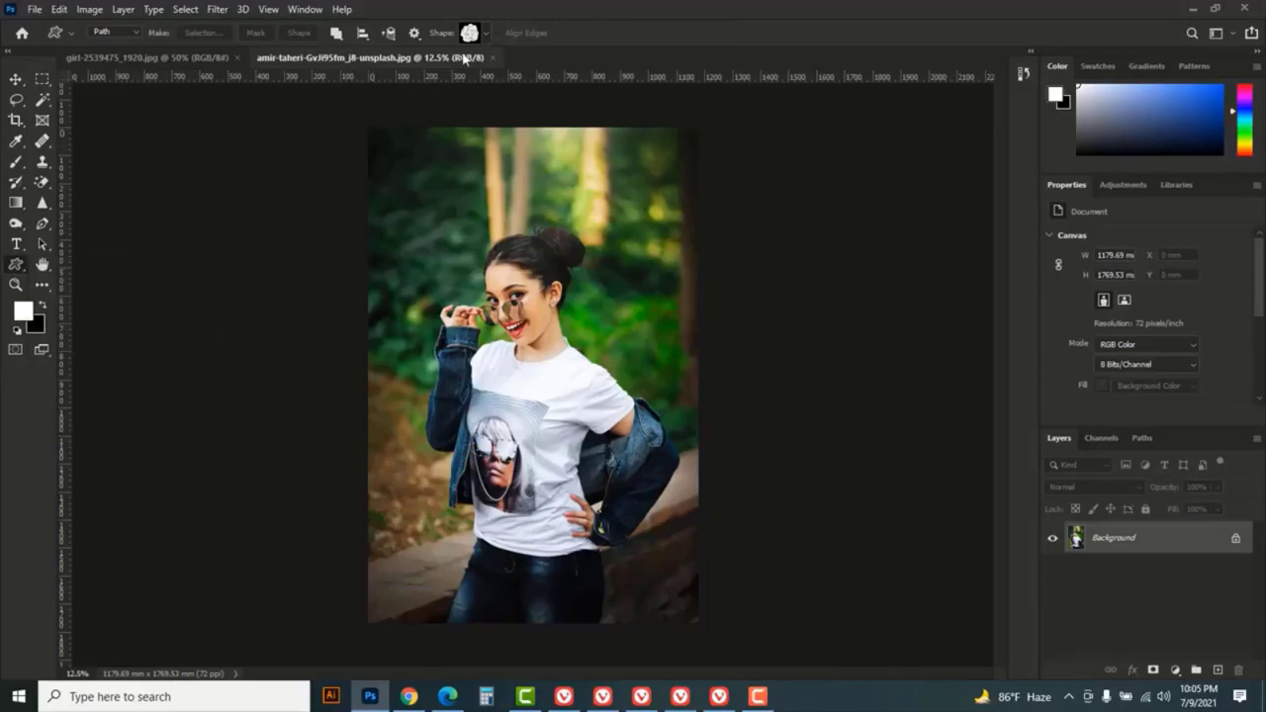
pyautogui.click(487, 35)
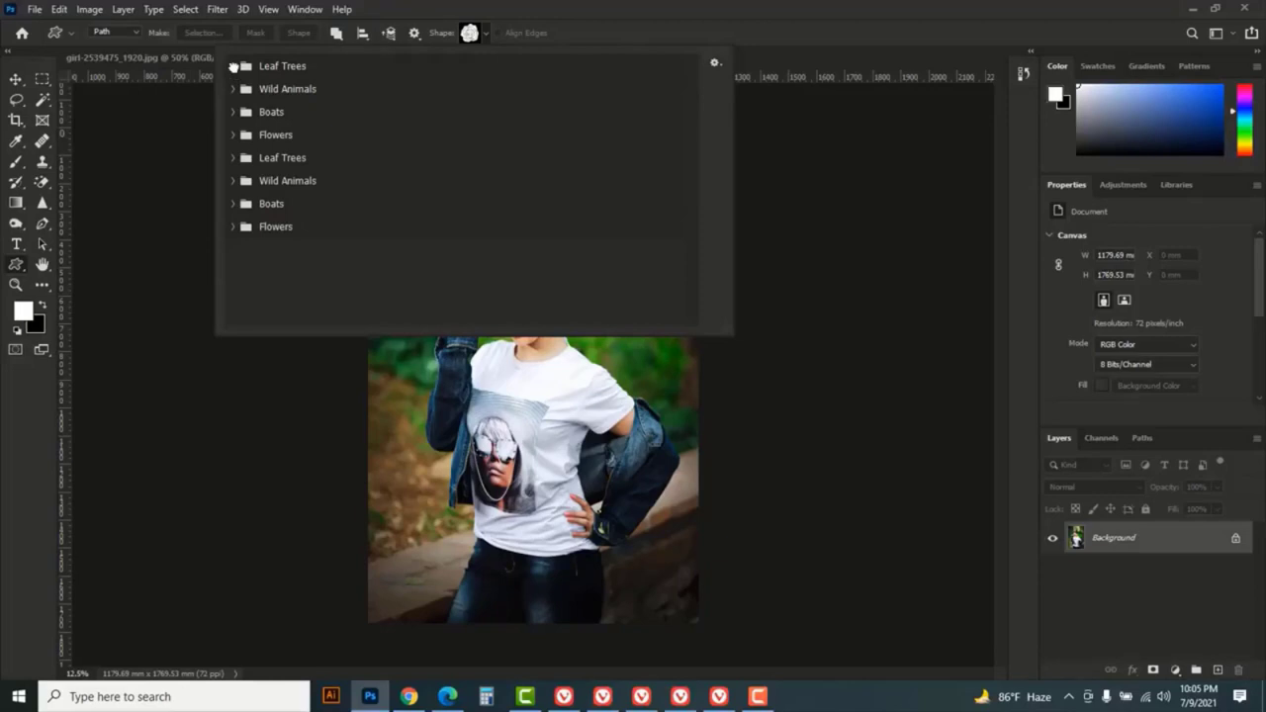
pyautogui.click(234, 66)
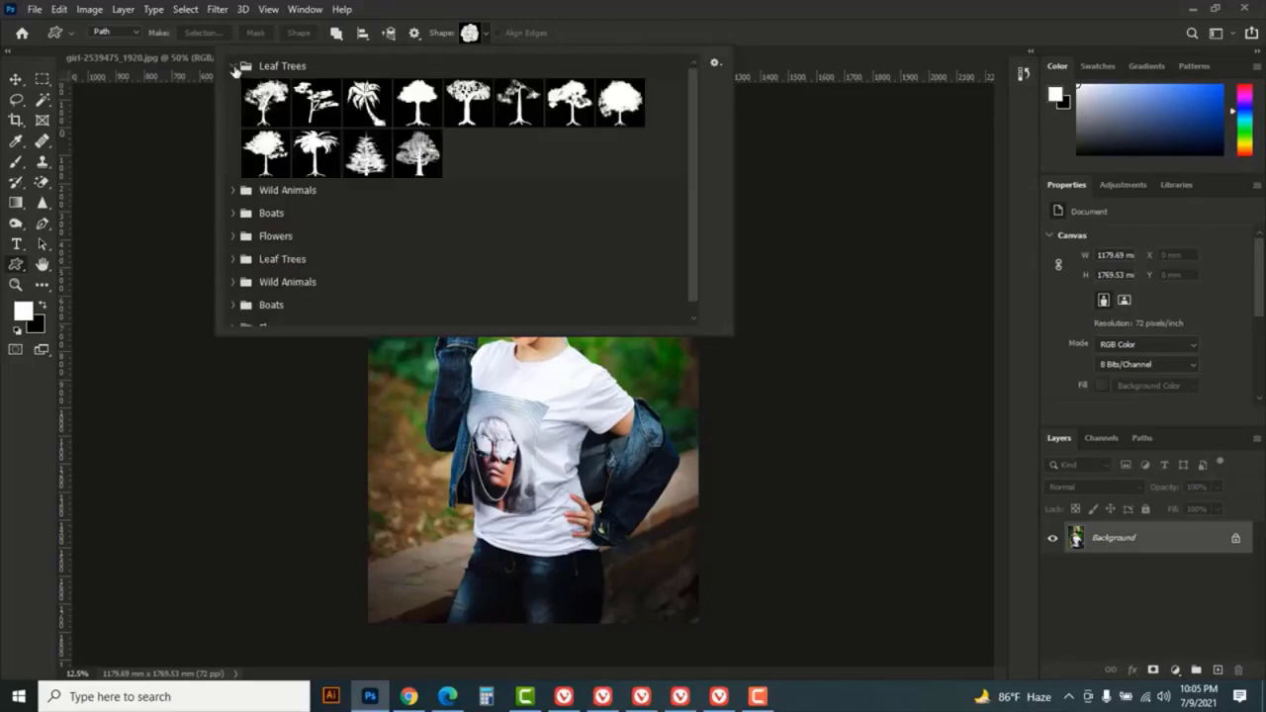
pyautogui.click(235, 68)
pyautogui.click(234, 89)
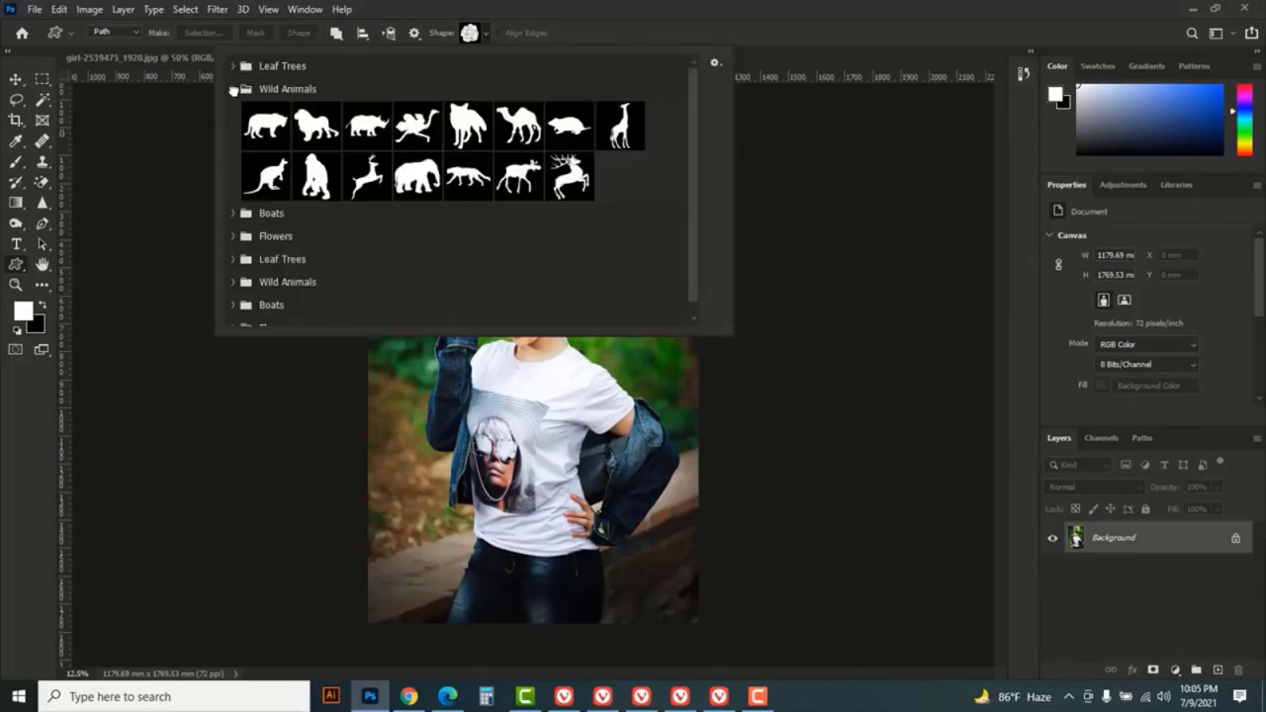
pyautogui.click(233, 89)
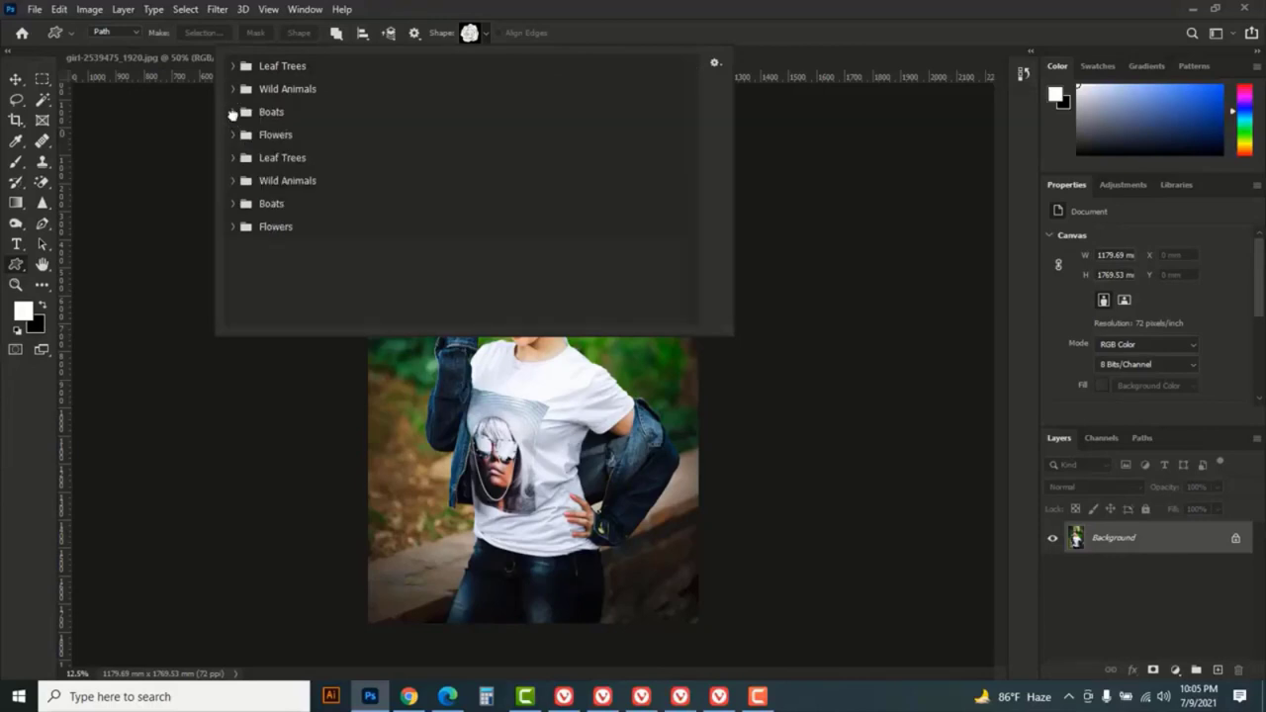
pyautogui.click(233, 112)
pyautogui.click(232, 113)
pyautogui.click(232, 136)
pyautogui.click(232, 135)
# - Import the custom shapes file "shape collection #RomanEdits" from the Downloads folder
pyautogui.click(715, 64)
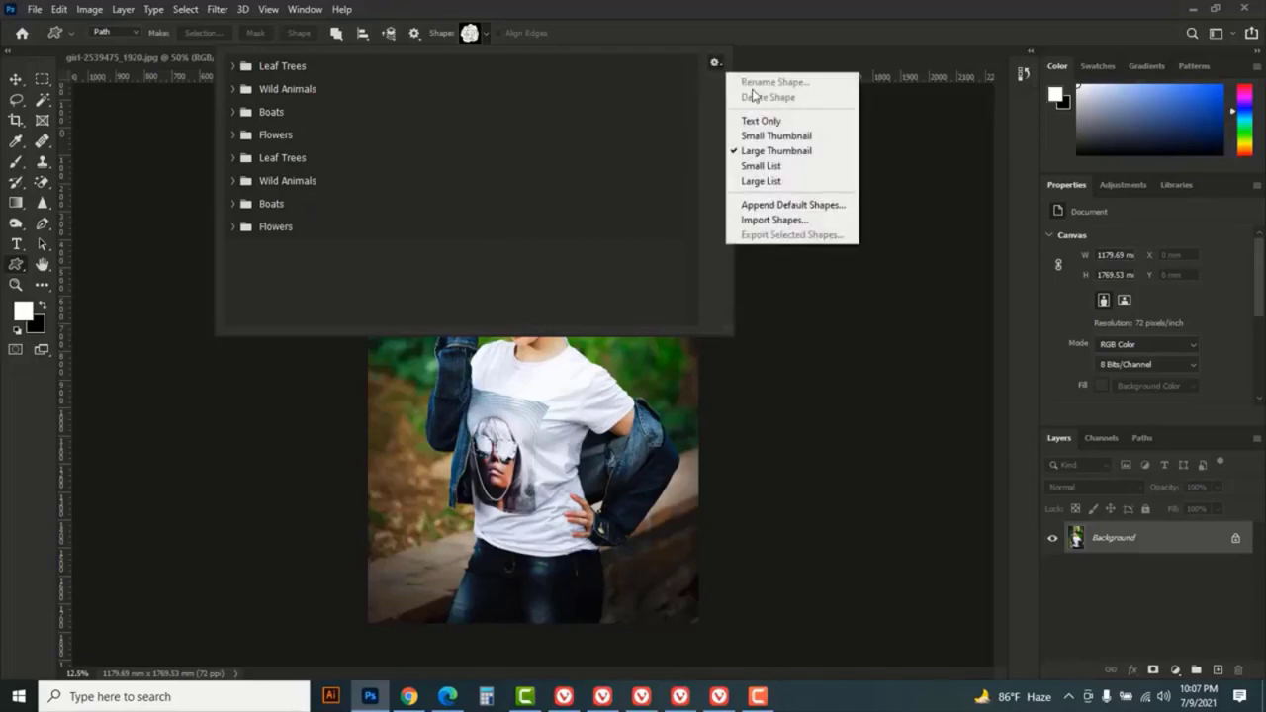
pyautogui.click(791, 219)
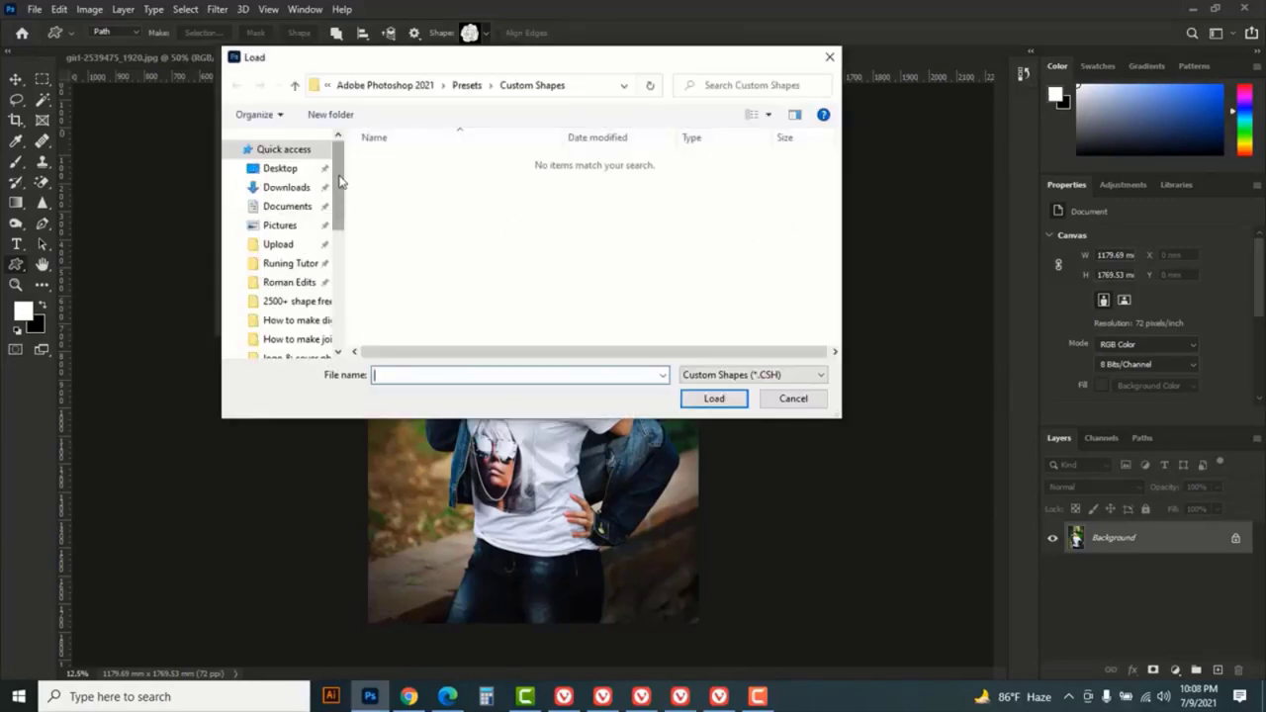
pyautogui.click(282, 189)
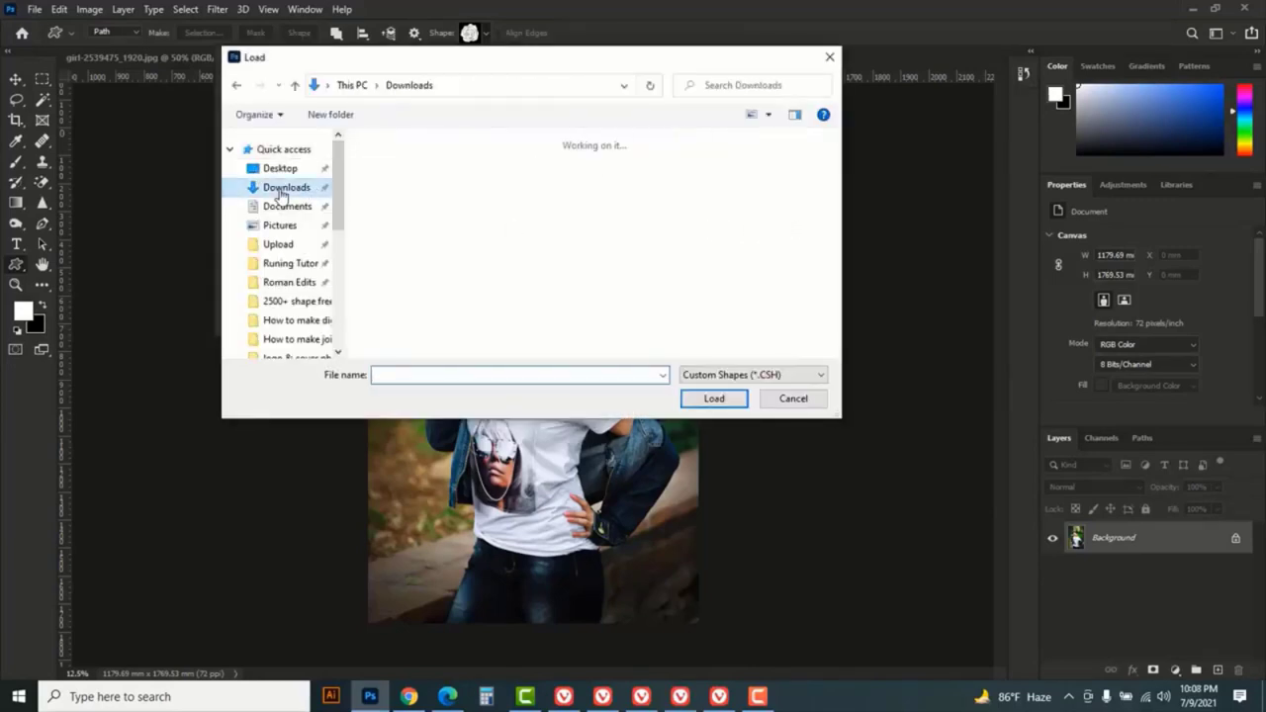
pyautogui.click(405, 247)
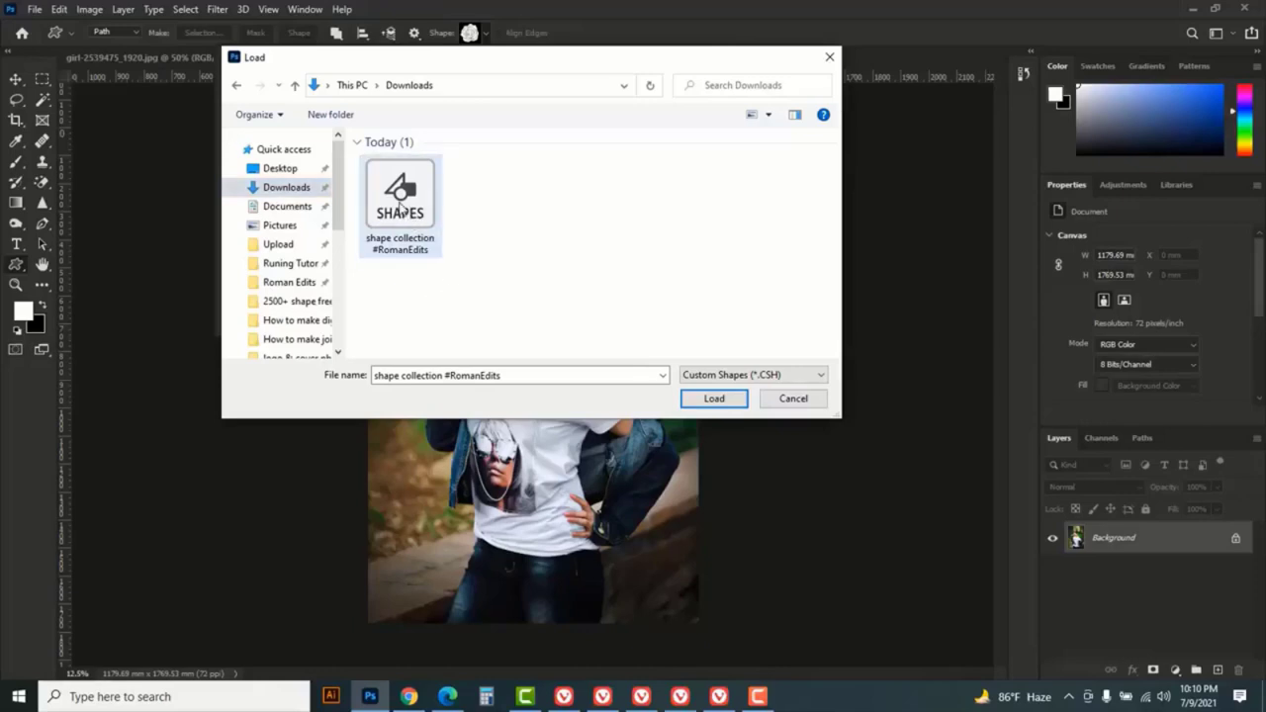
pyautogui.click(401, 206)
pyautogui.click(710, 401)
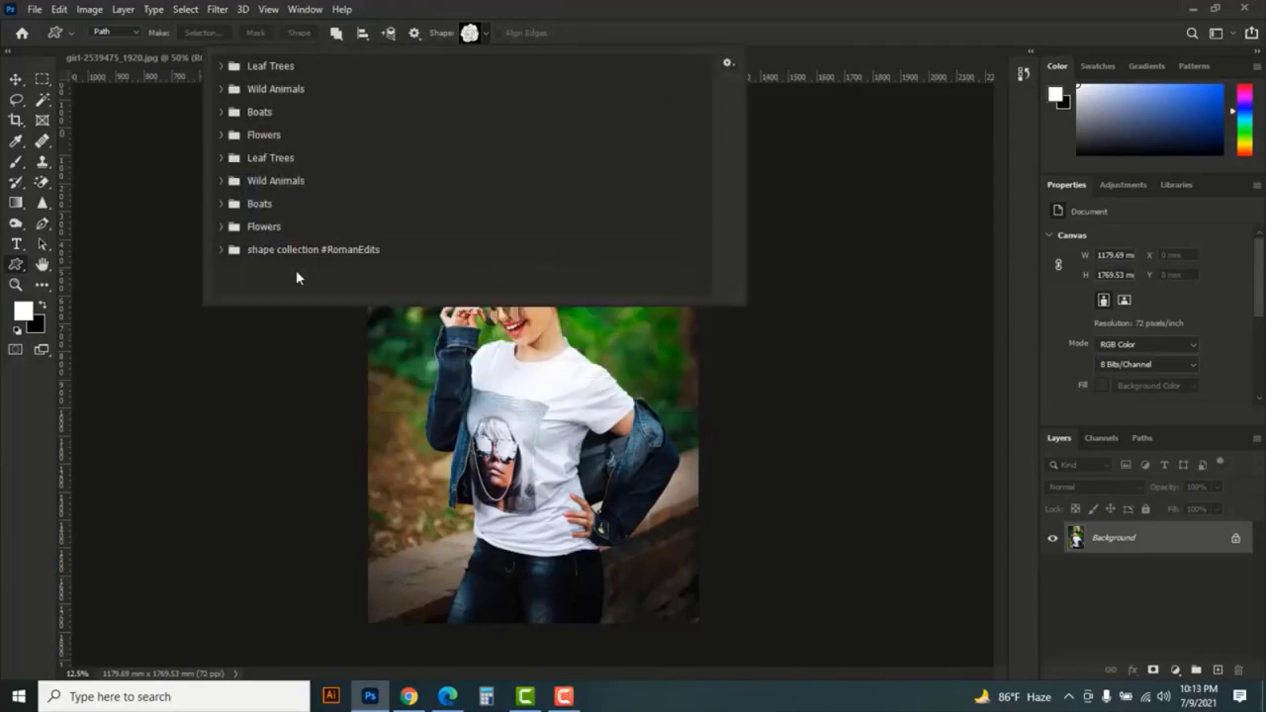
# - Enlarge the shape picker, browse the shape collection #RomanEdits group and choose a solid rough scribble shape
pyautogui.click(220, 249)
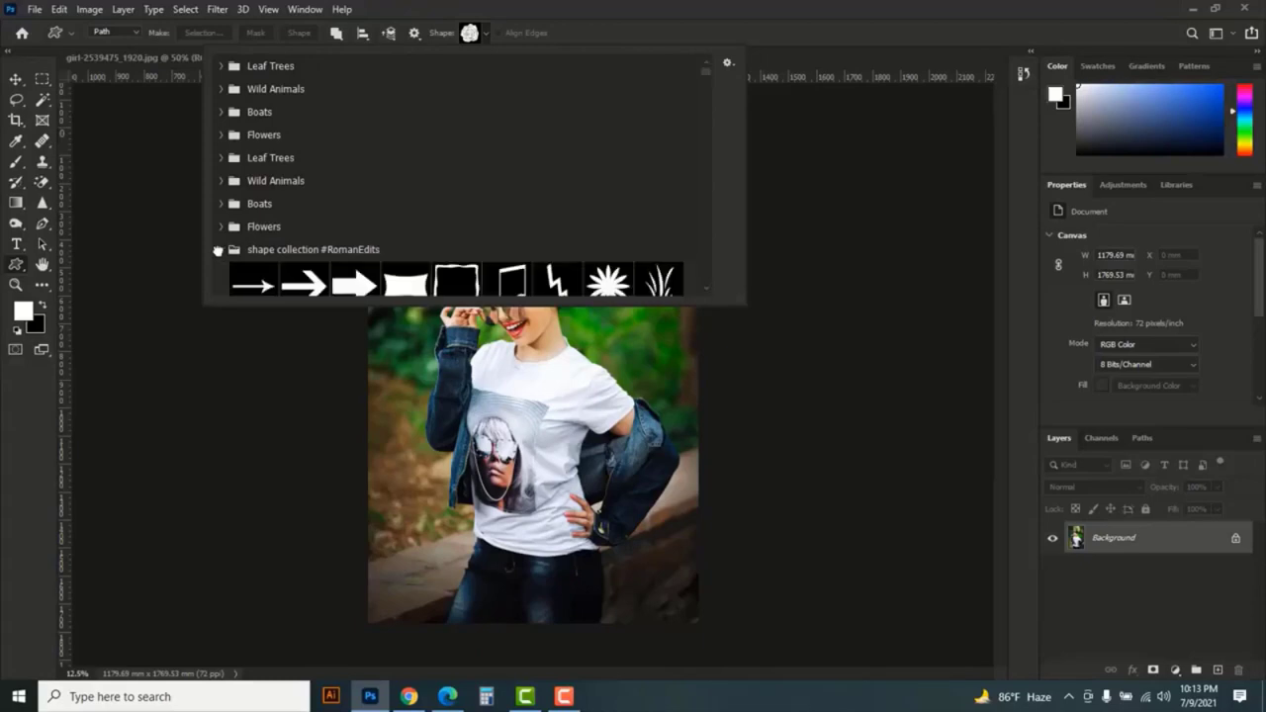
pyautogui.moveTo(744, 302); pyautogui.dragTo(961, 659)
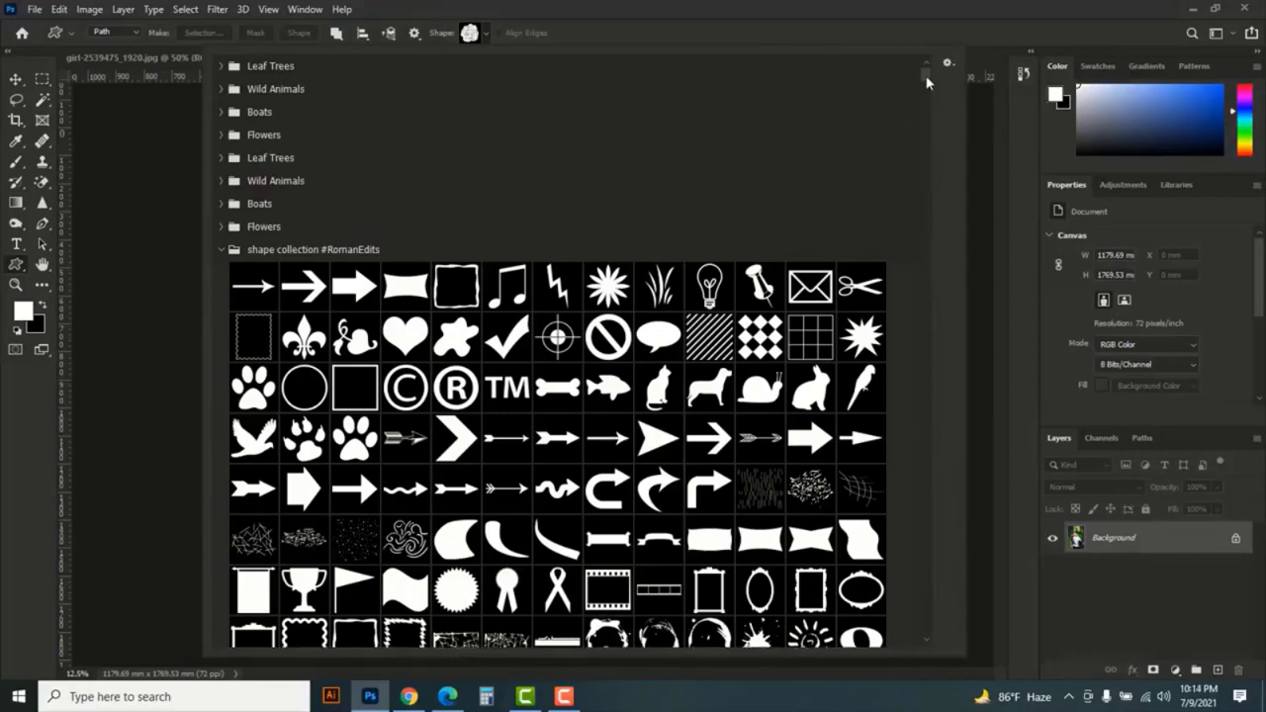
pyautogui.moveTo(927, 77); pyautogui.dragTo(935, 237)
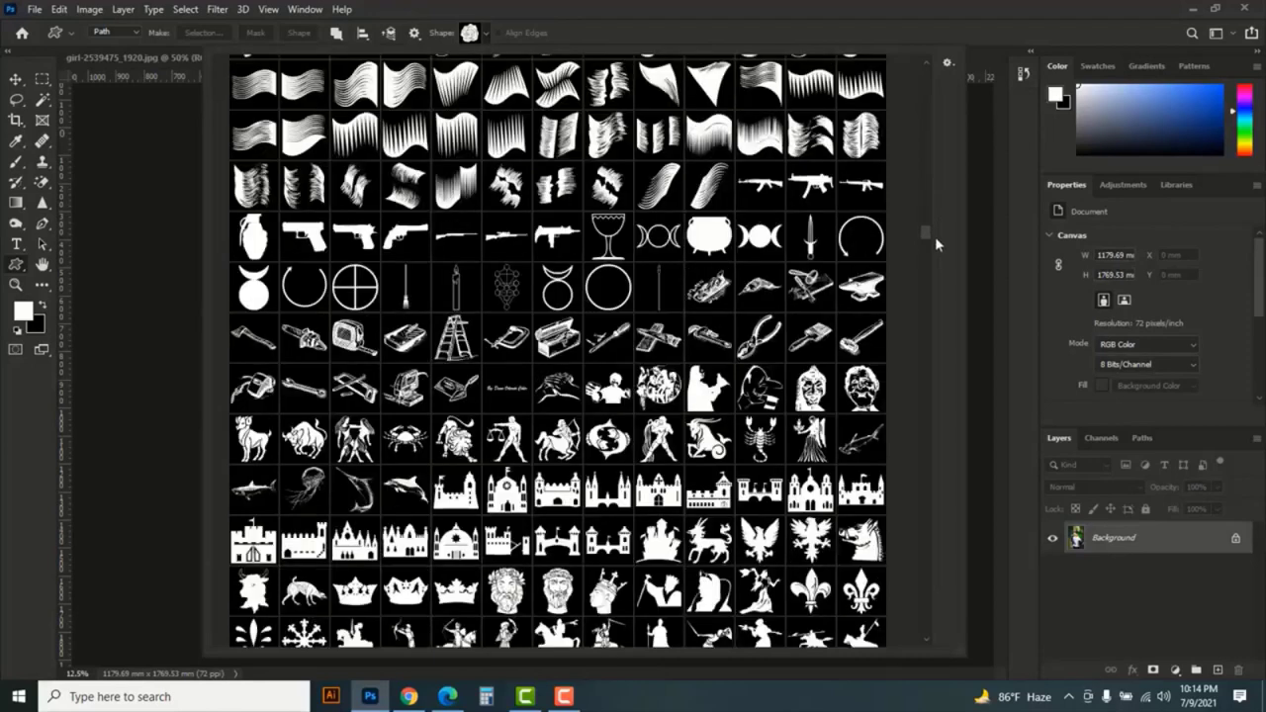
pyautogui.moveTo(939, 280); pyautogui.dragTo(930, 388)
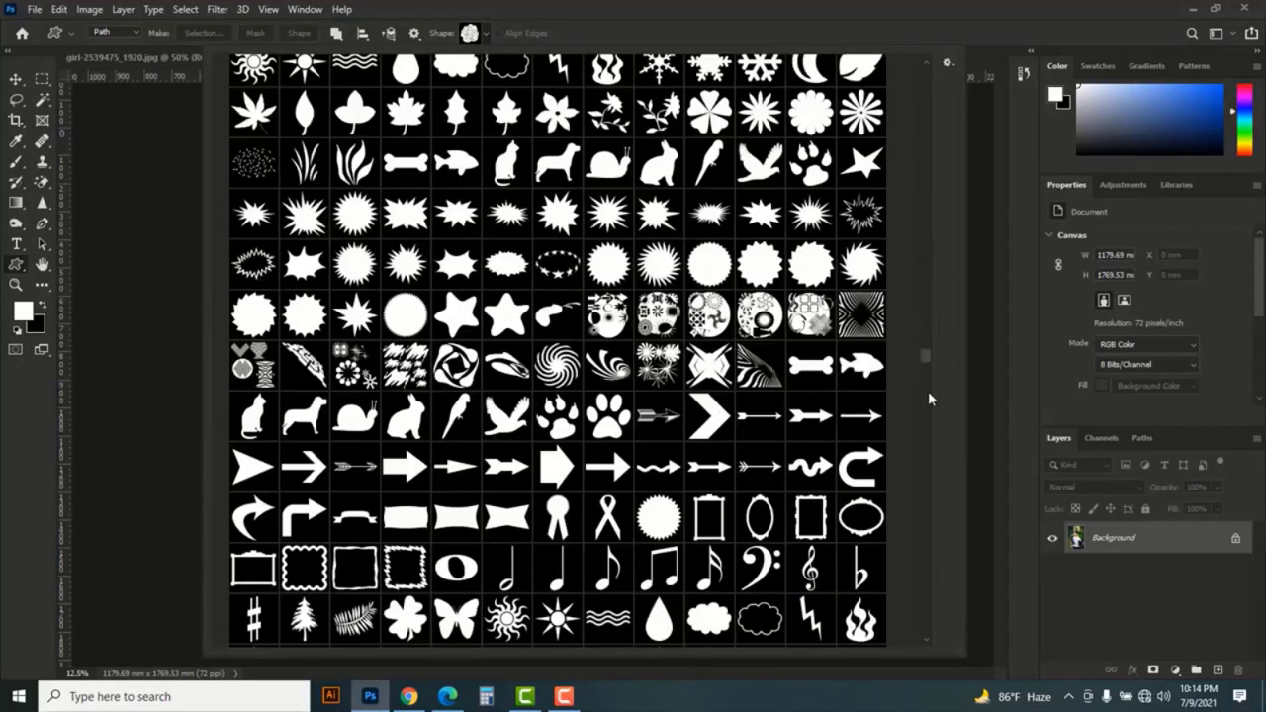
pyautogui.moveTo(925, 455); pyautogui.dragTo(930, 460)
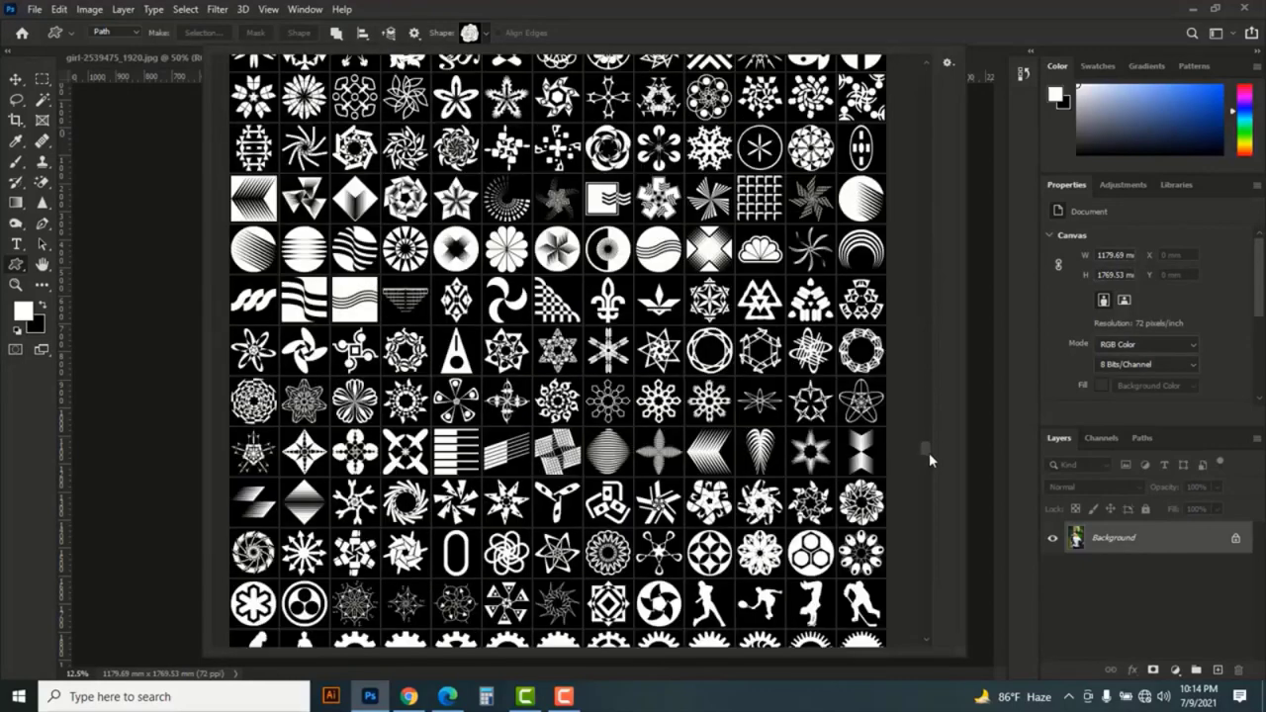
pyautogui.moveTo(925, 565); pyautogui.dragTo(953, 356)
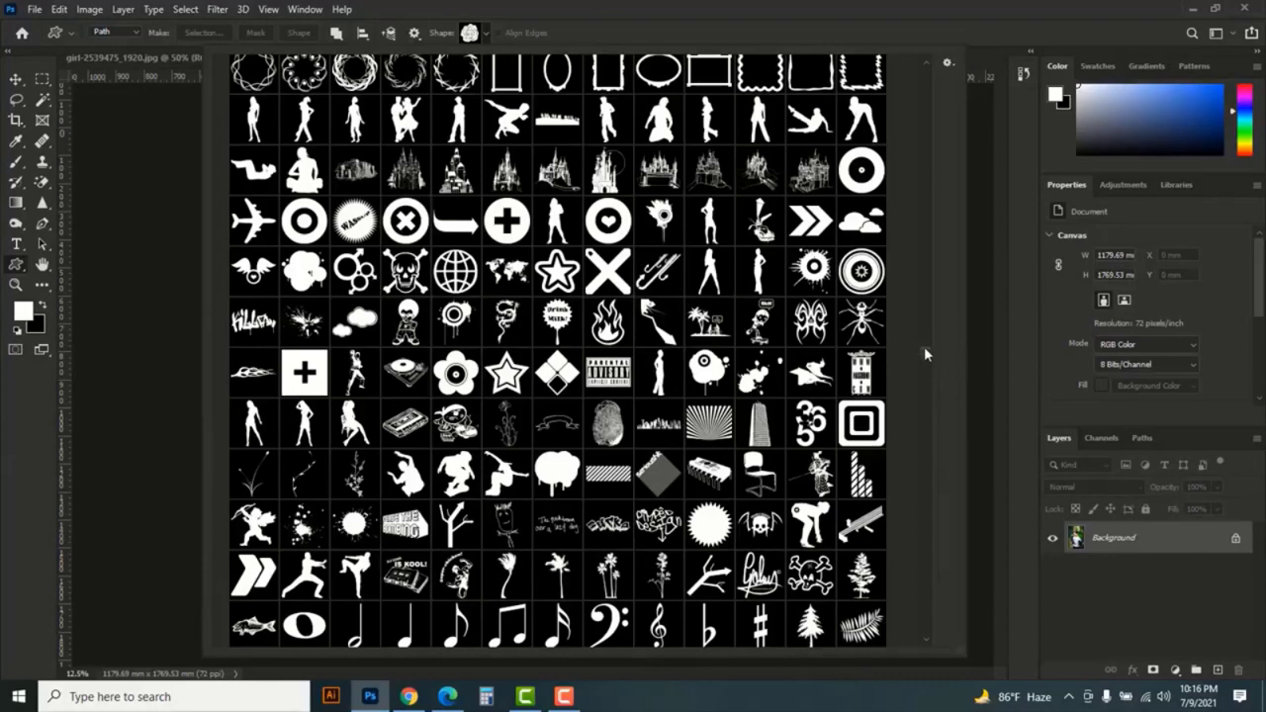
pyautogui.moveTo(925, 322); pyautogui.dragTo(926, 274)
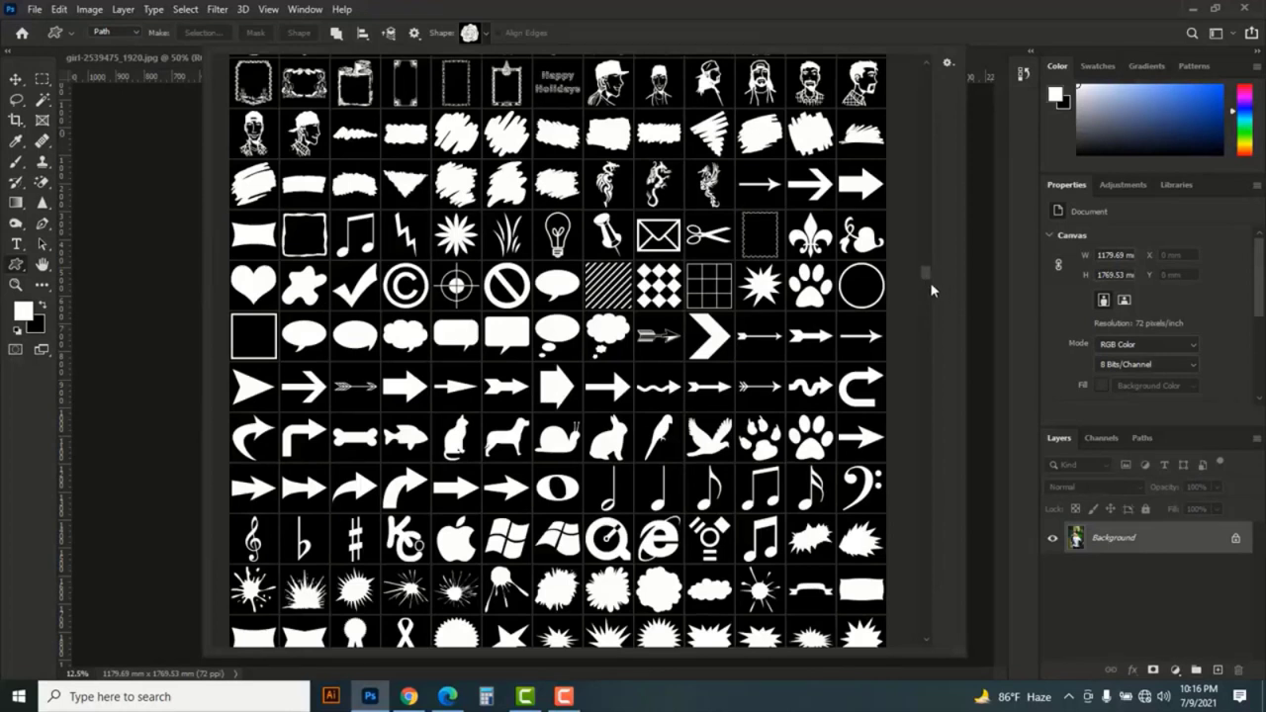
pyautogui.click(457, 186)
pyautogui.click(757, 25)
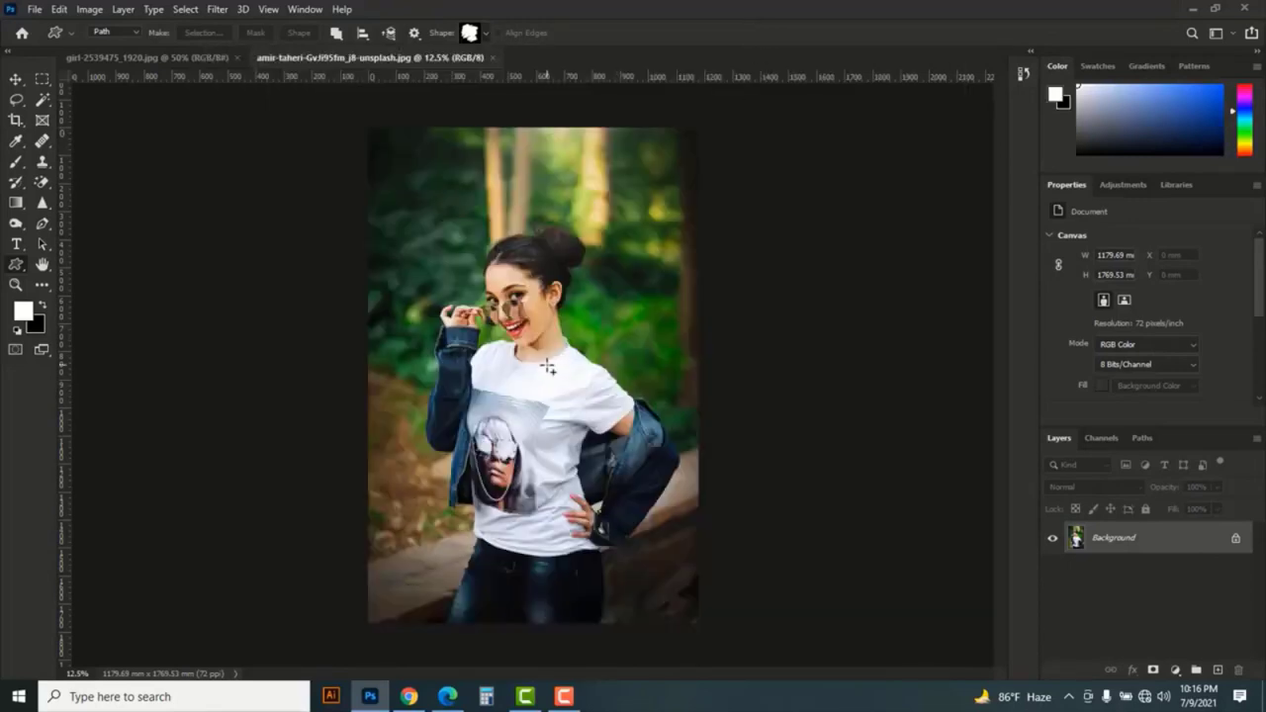
# - Draw the scribble path about 1090 × 1173 mm over the woman, convert it to a selection and copy that area to a new layer
pyautogui.moveTo(528, 358); pyautogui.dragTo(678, 634)
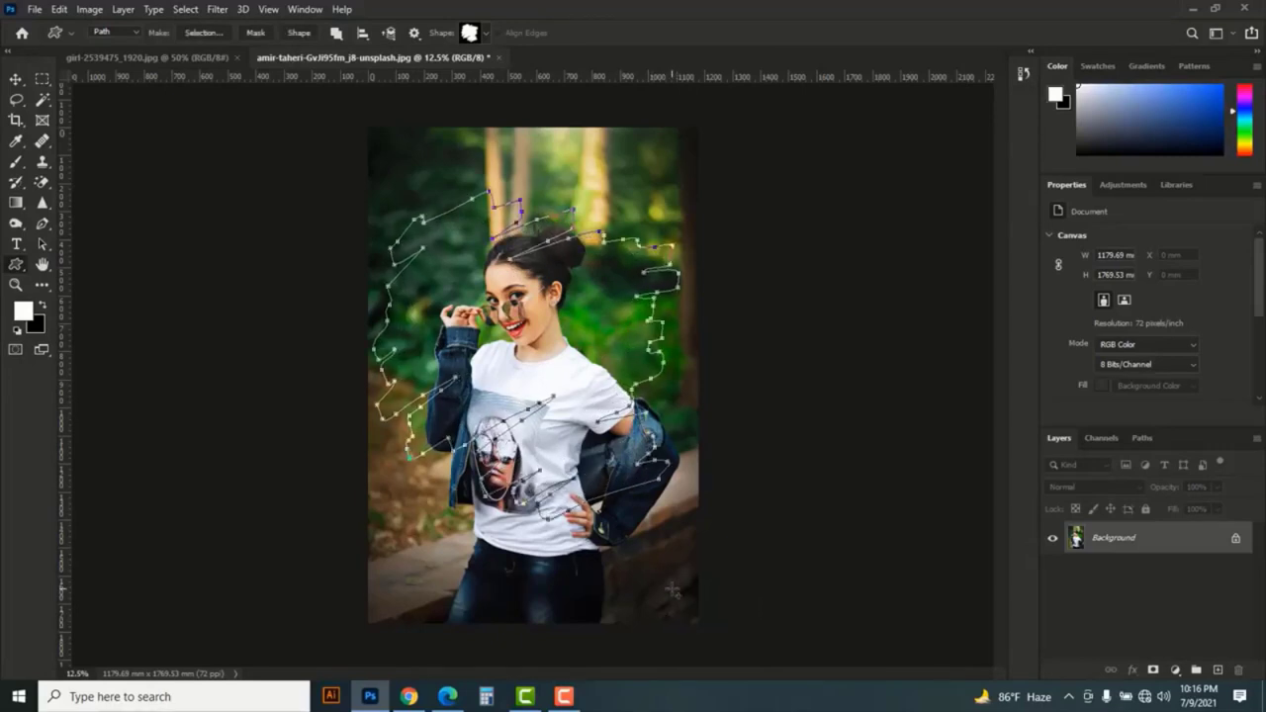
pyautogui.hotkey('ctrl', 'Return')
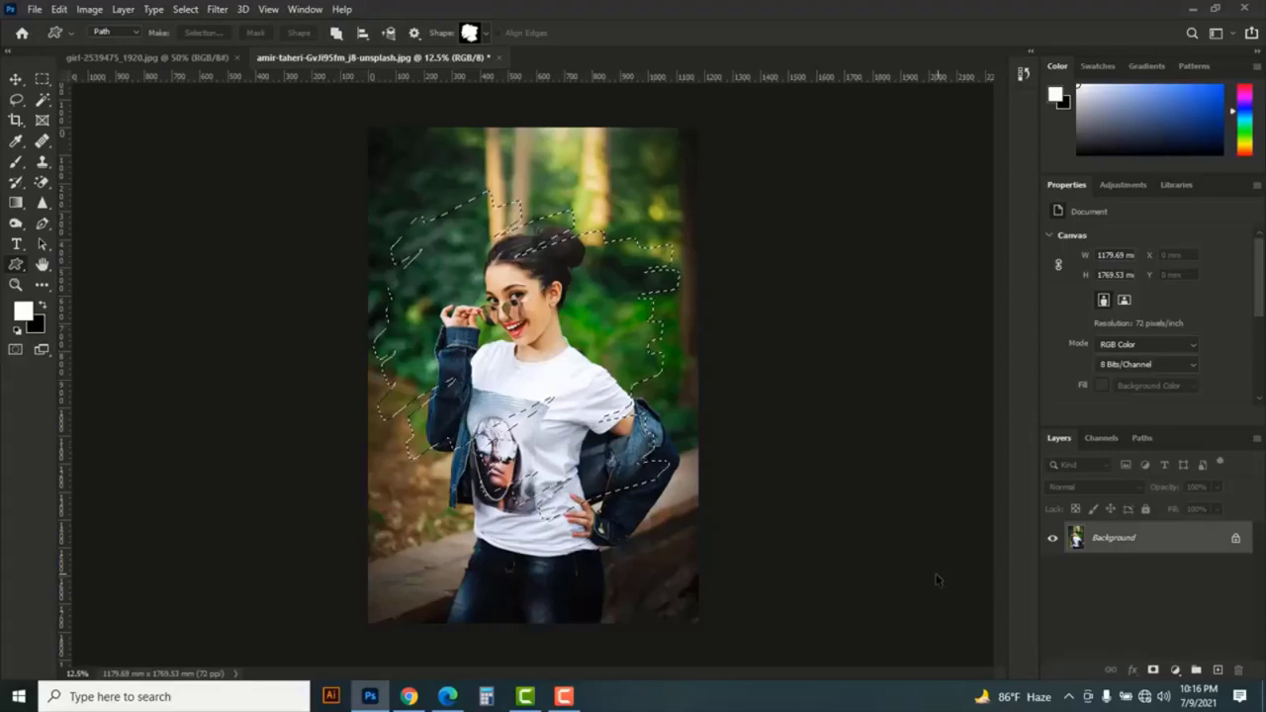
pyautogui.hotkey('ctrl', 'j')
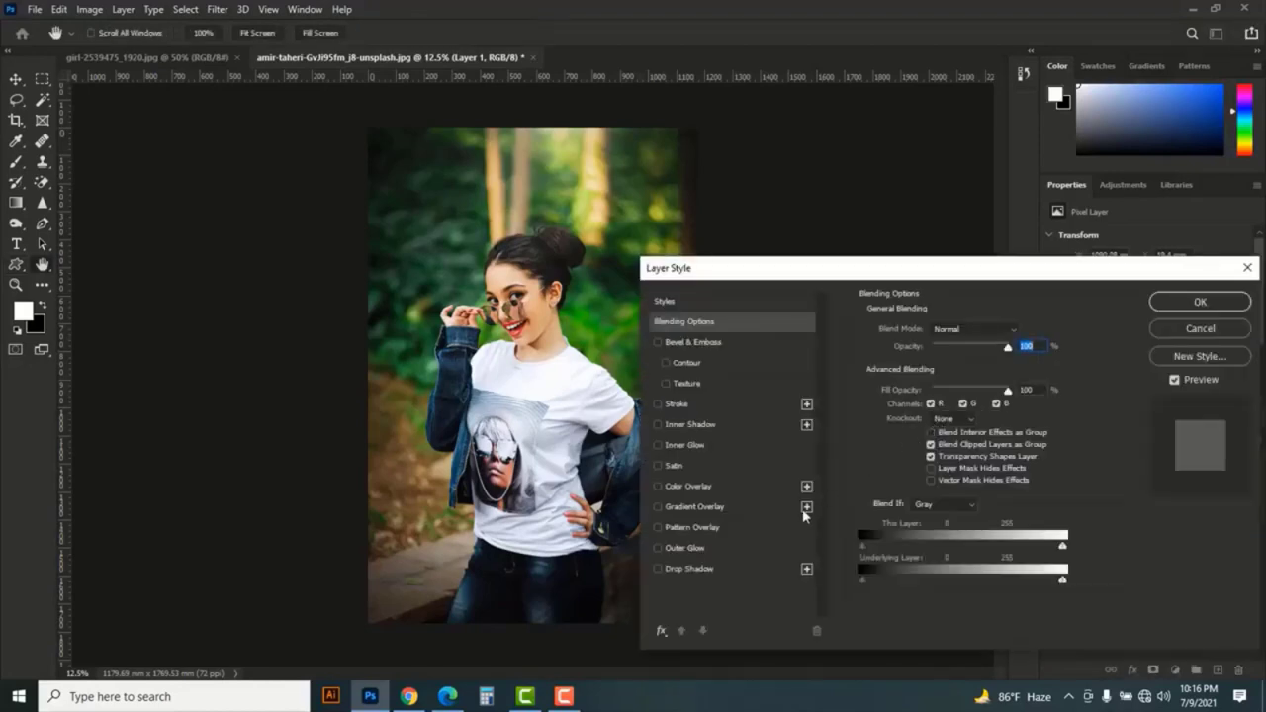
# - Add a yellow outside Stroke effect of 43 px to the copied scribble layer
pyautogui.click(688, 406)
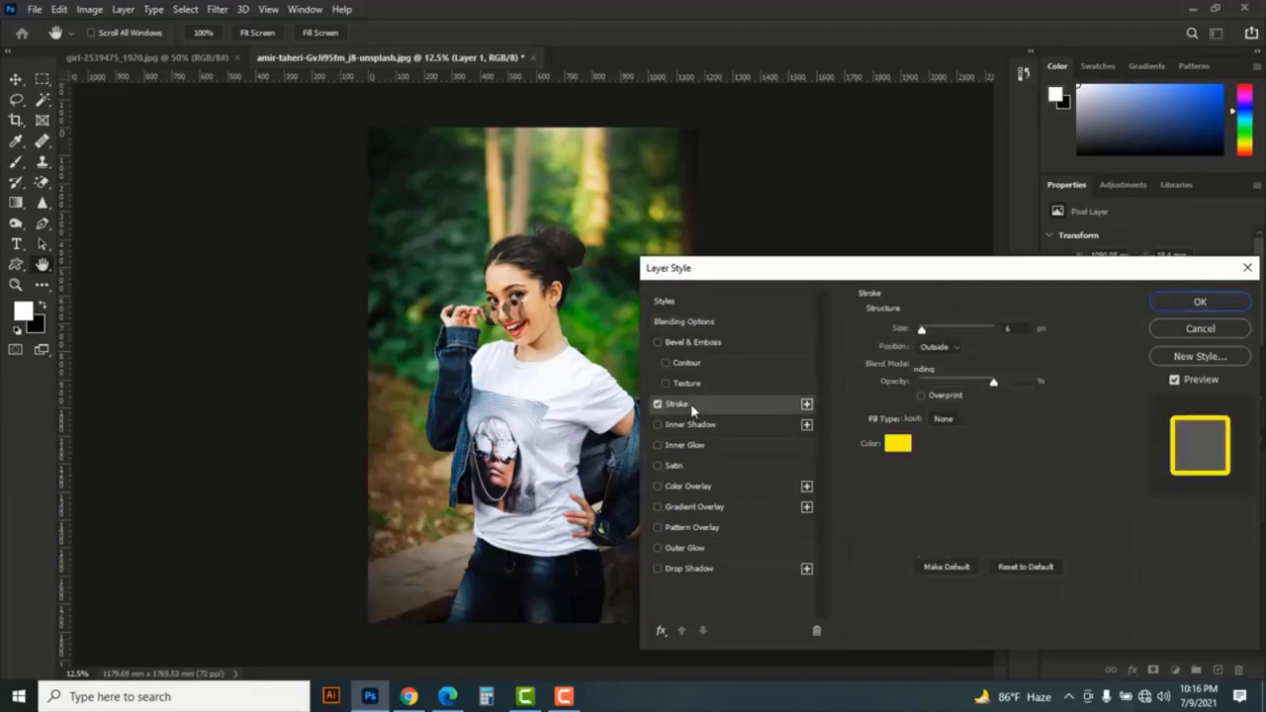
pyautogui.moveTo(767, 268); pyautogui.dragTo(827, 160)
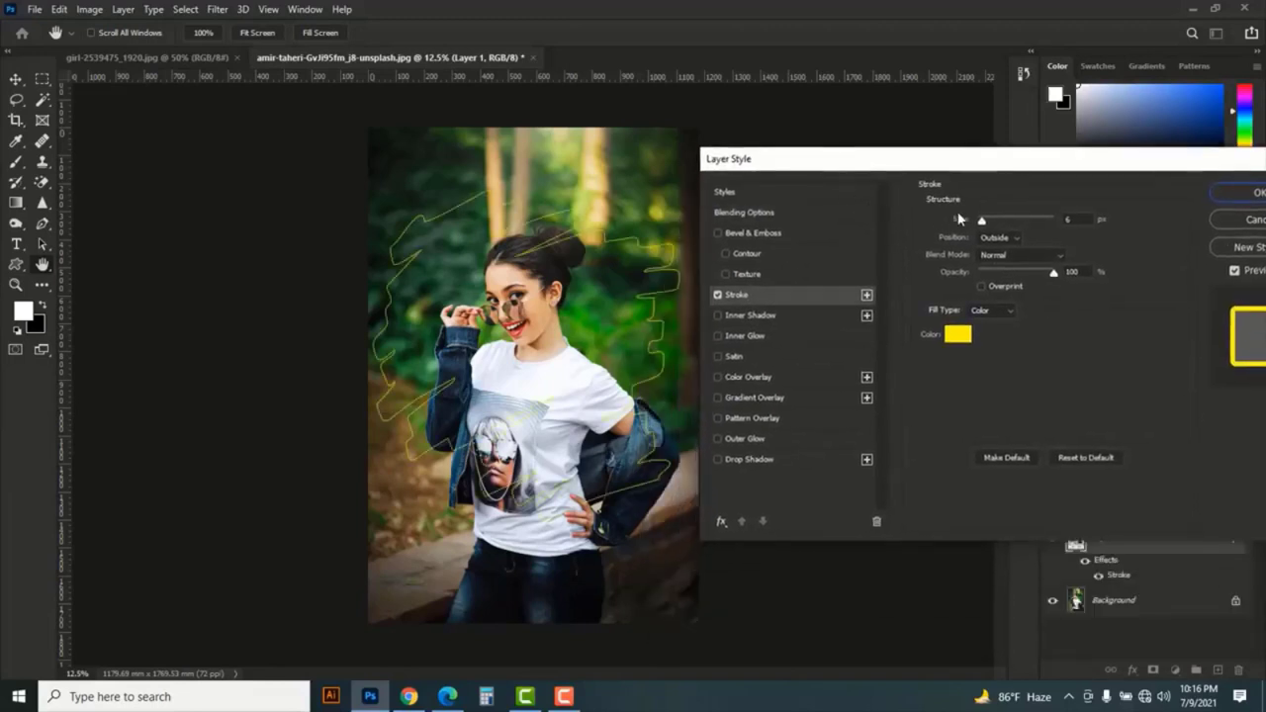
pyautogui.moveTo(982, 224); pyautogui.dragTo(997, 226)
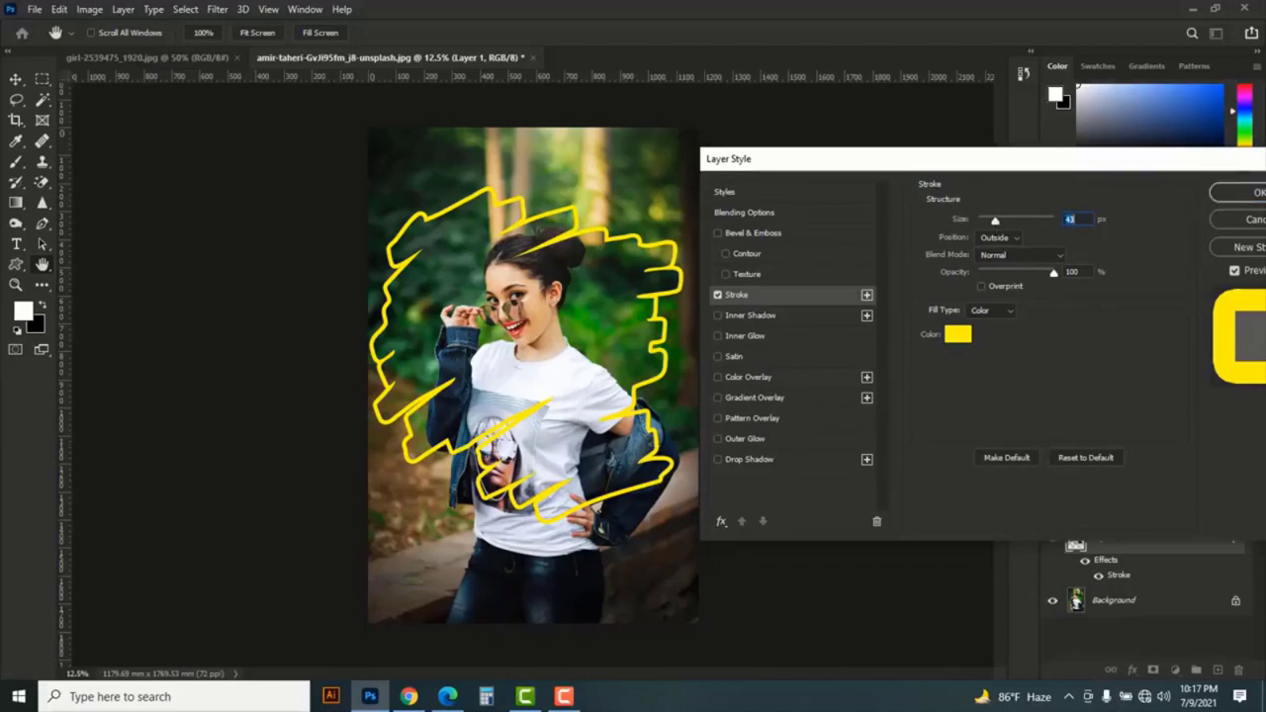
pyautogui.click(1255, 194)
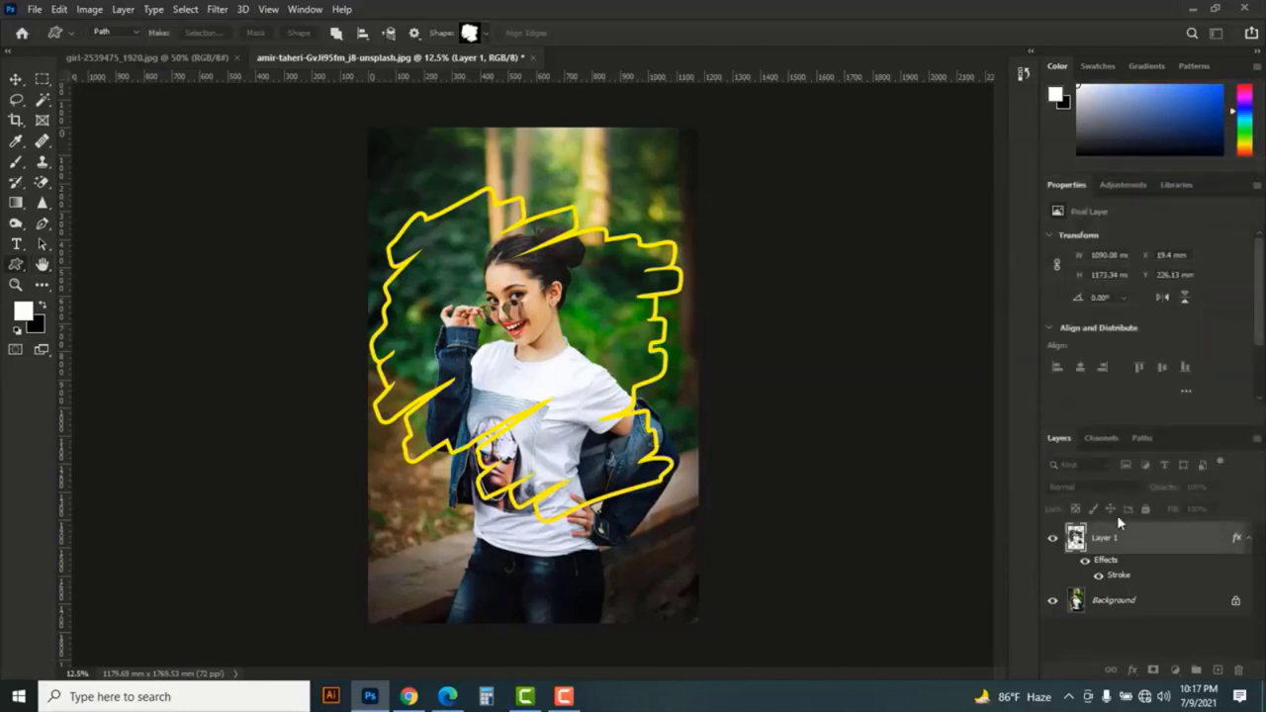
# - Set the foreground colour to dark blue 013f5c and fill the Background layer with it
pyautogui.click(1168, 611)
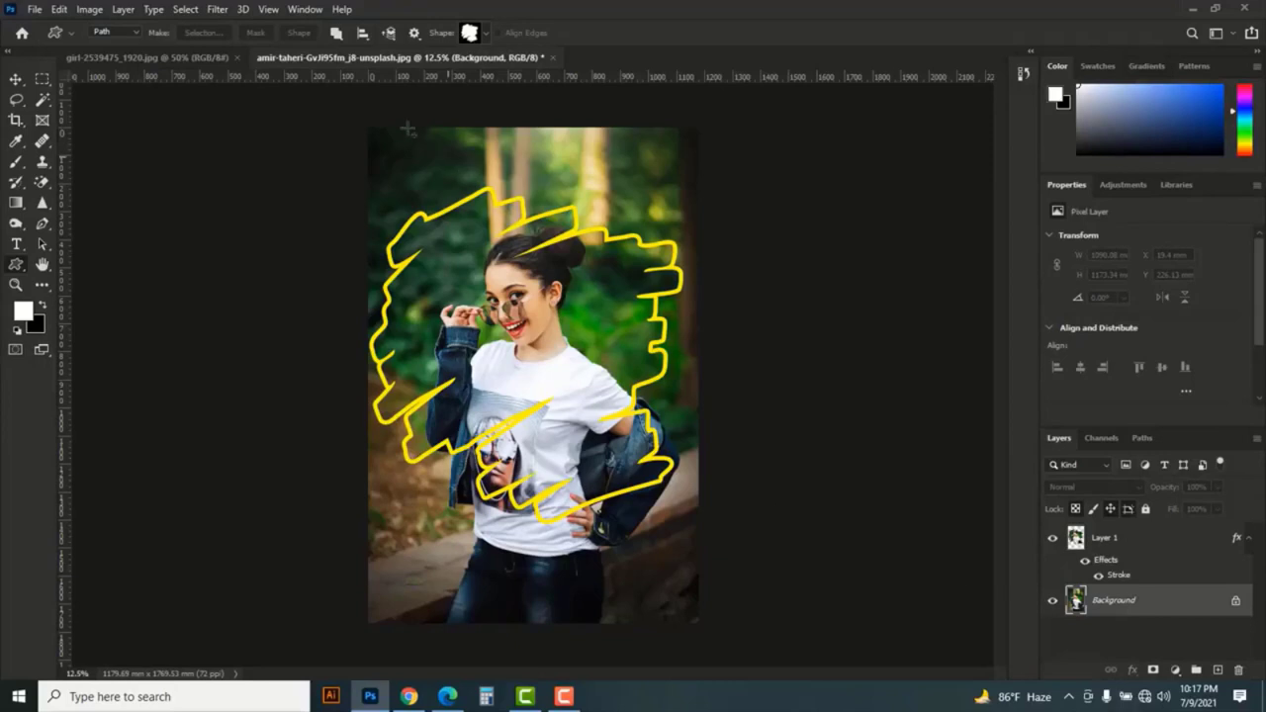
pyautogui.press('i')
pyautogui.click(23, 311)
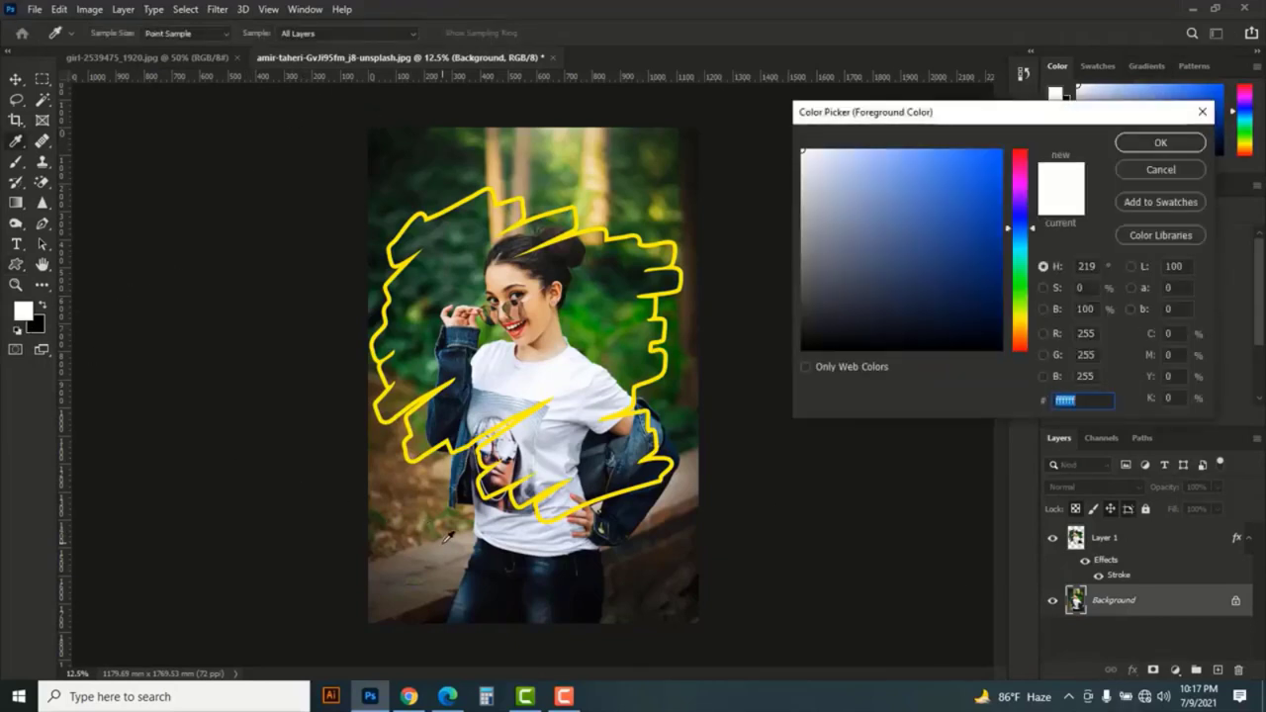
pyautogui.click(471, 176)
pyautogui.click(999, 279)
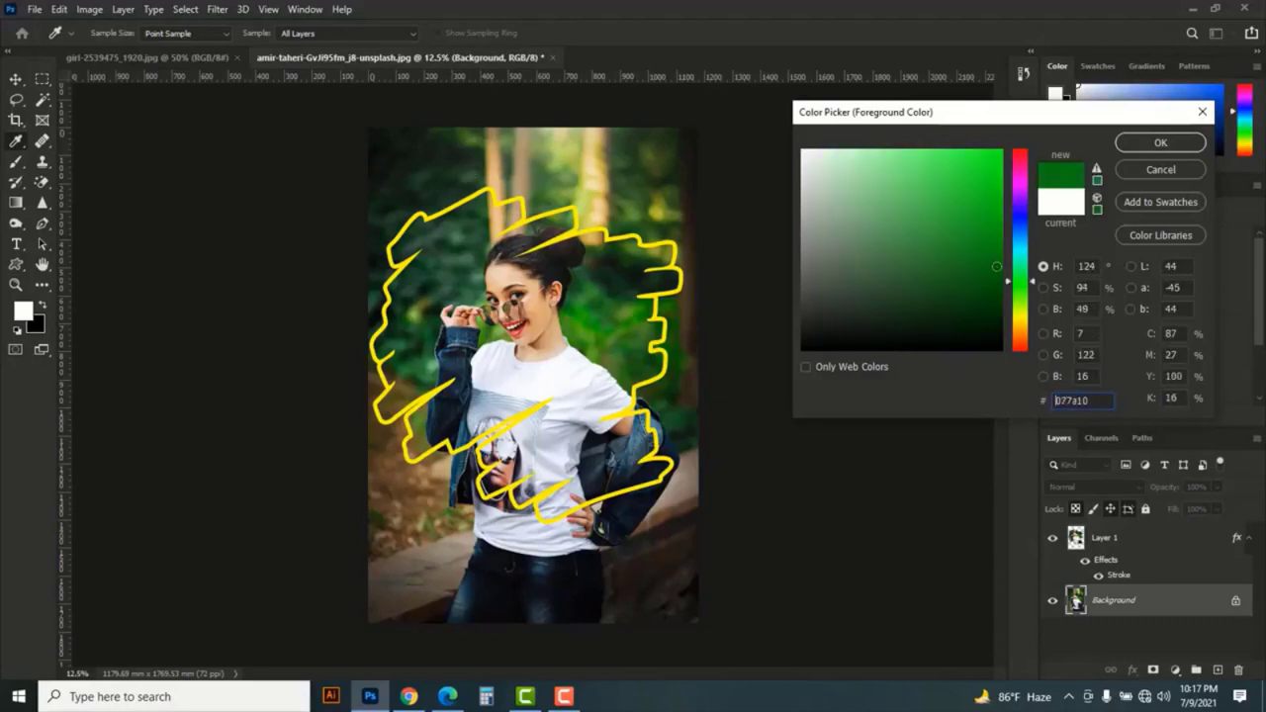
pyautogui.moveTo(999, 279); pyautogui.dragTo(1000, 262)
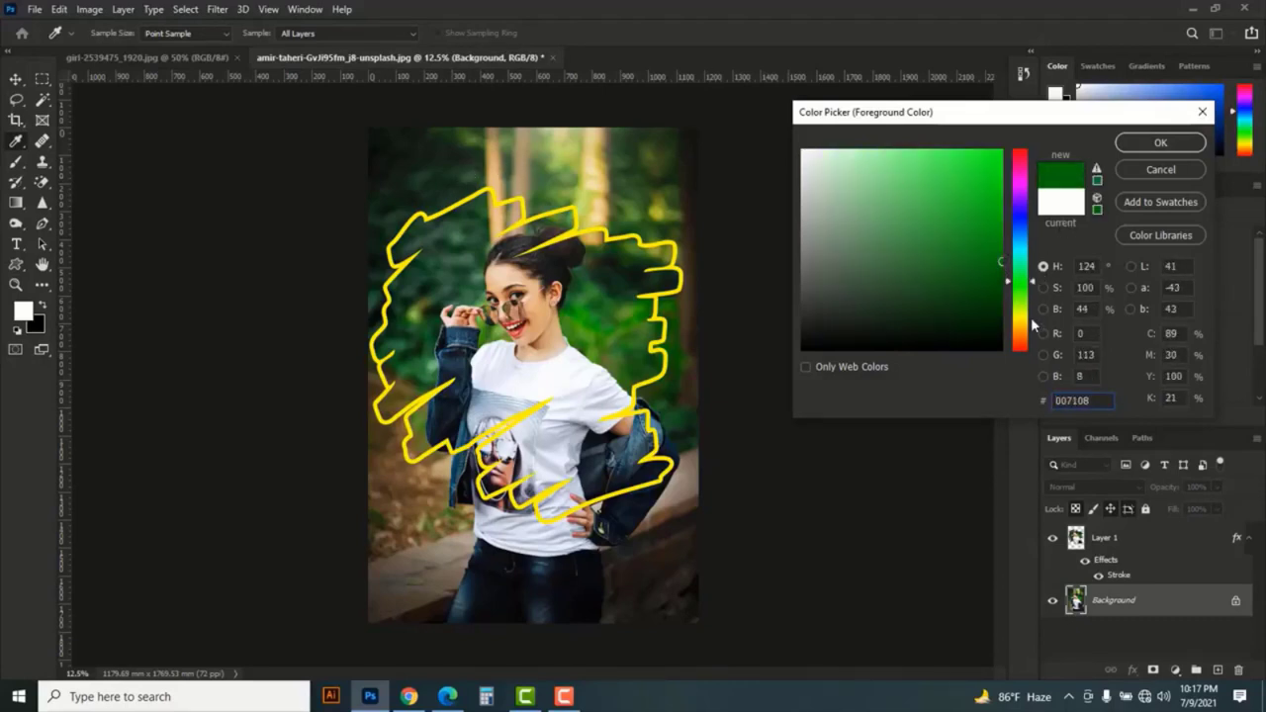
pyautogui.click(1019, 240)
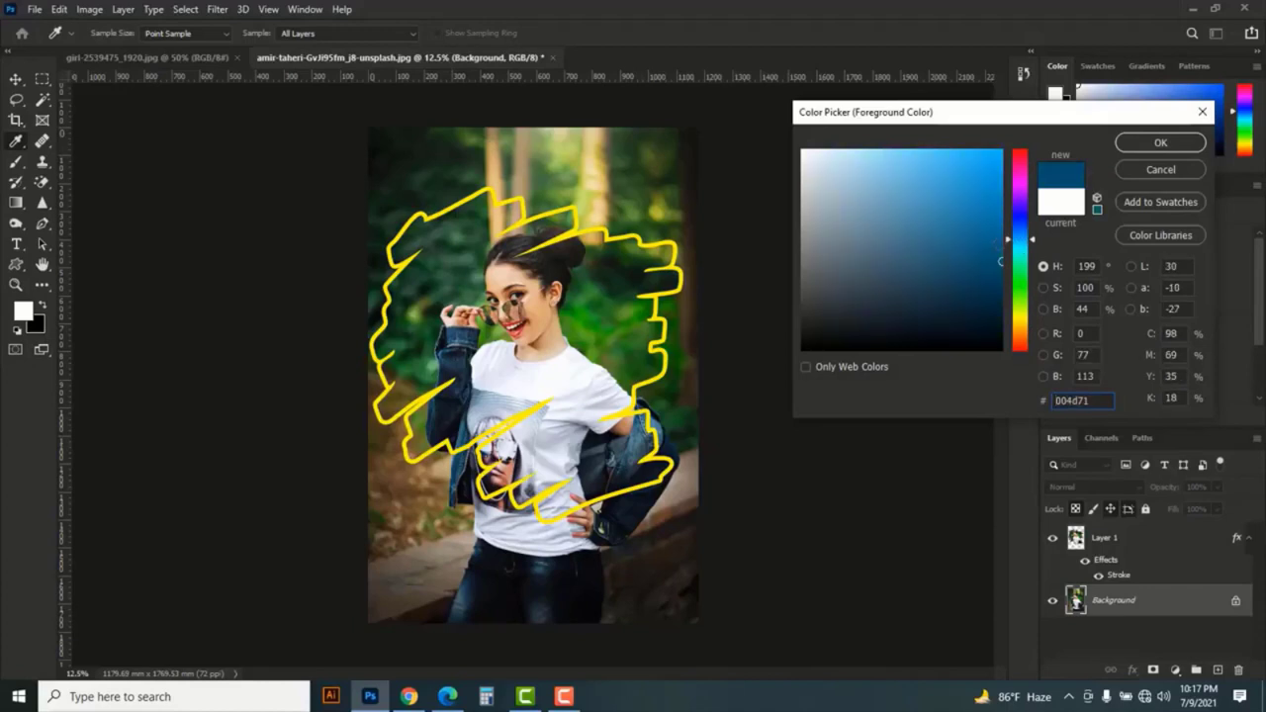
pyautogui.moveTo(999, 263); pyautogui.dragTo(1000, 278)
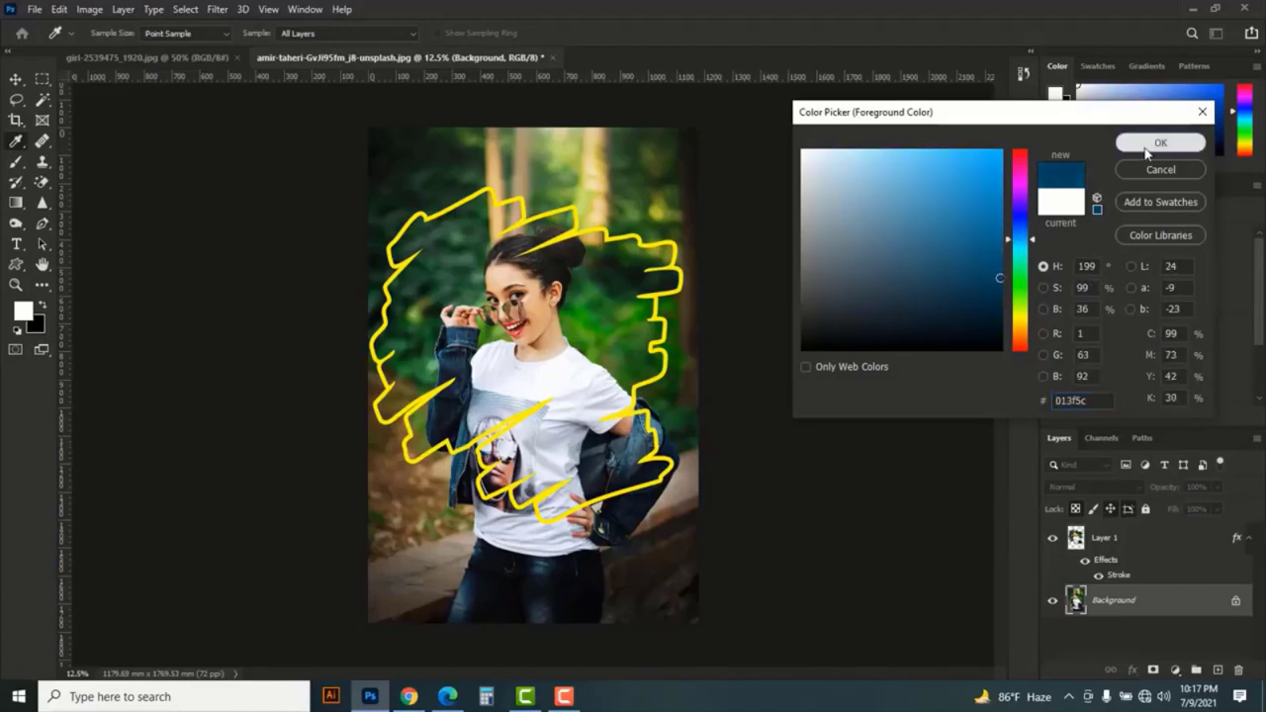
pyautogui.press('Return')
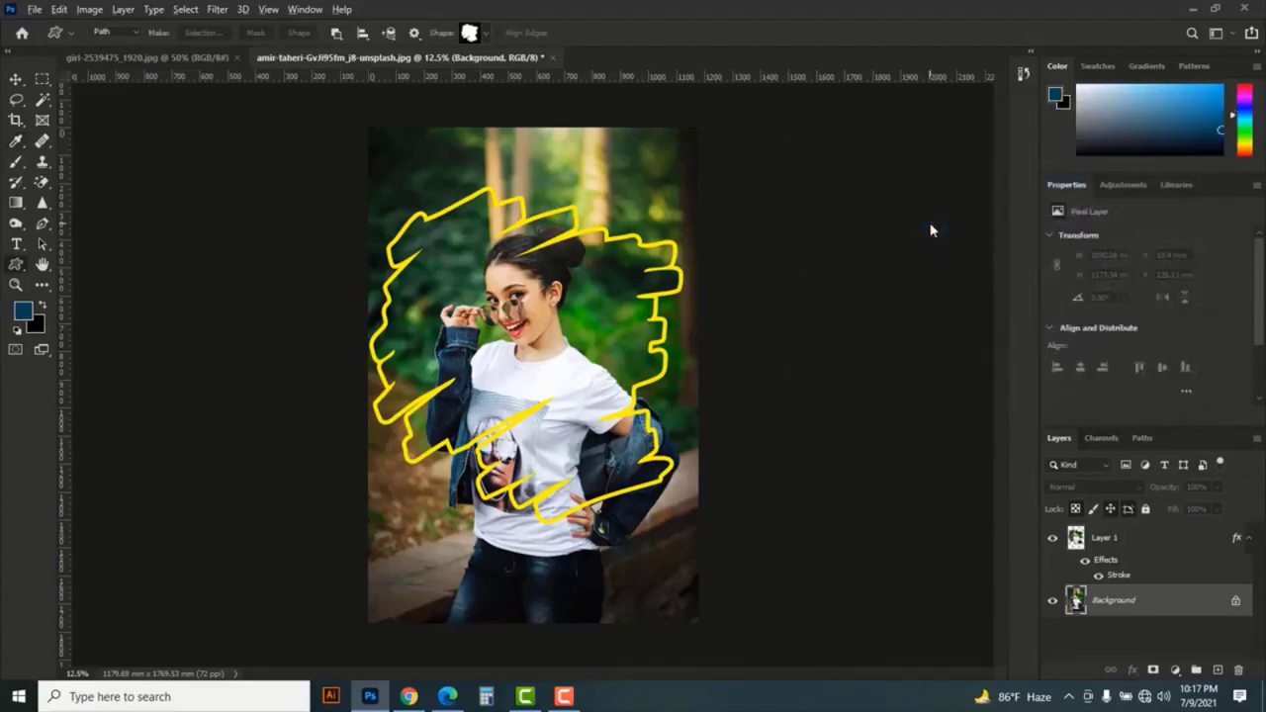
pyautogui.hotkey('alt', 'BackSpace')
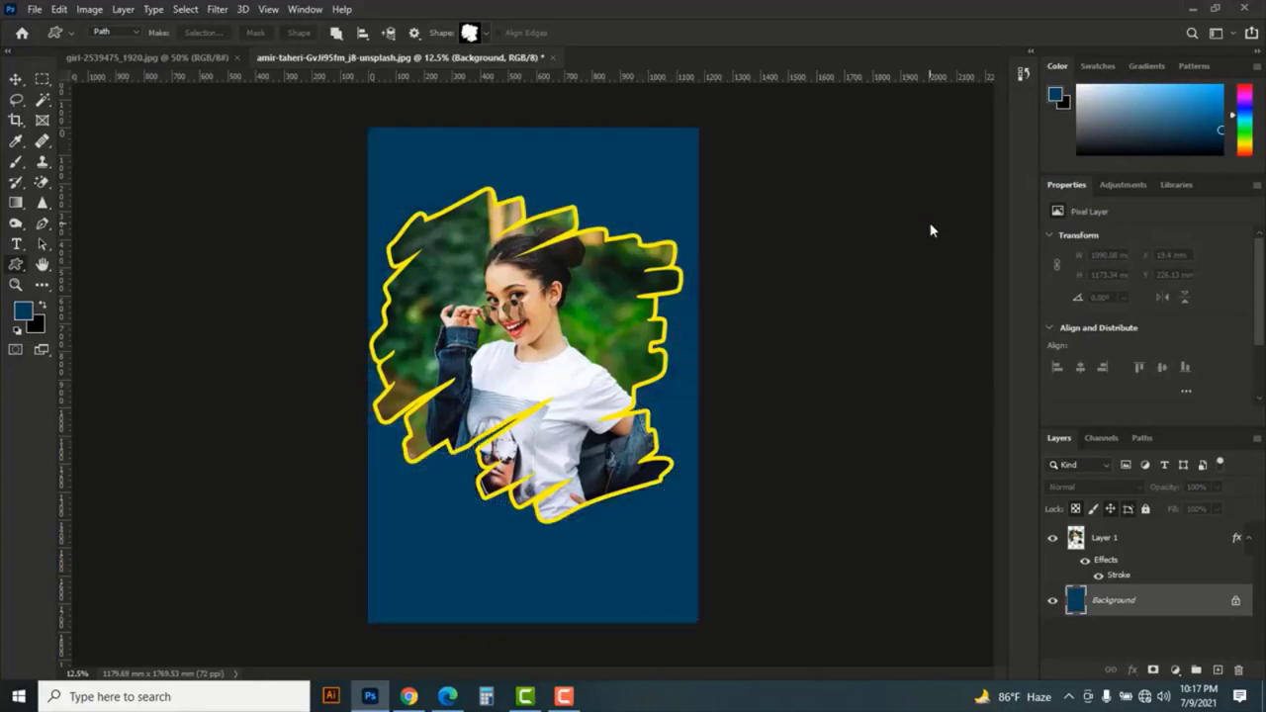
# - Scale the scribble-shaped photo on Layer 1 to 89.51% and move it slightly down to centre it on the canvas
pyautogui.click(16, 79)
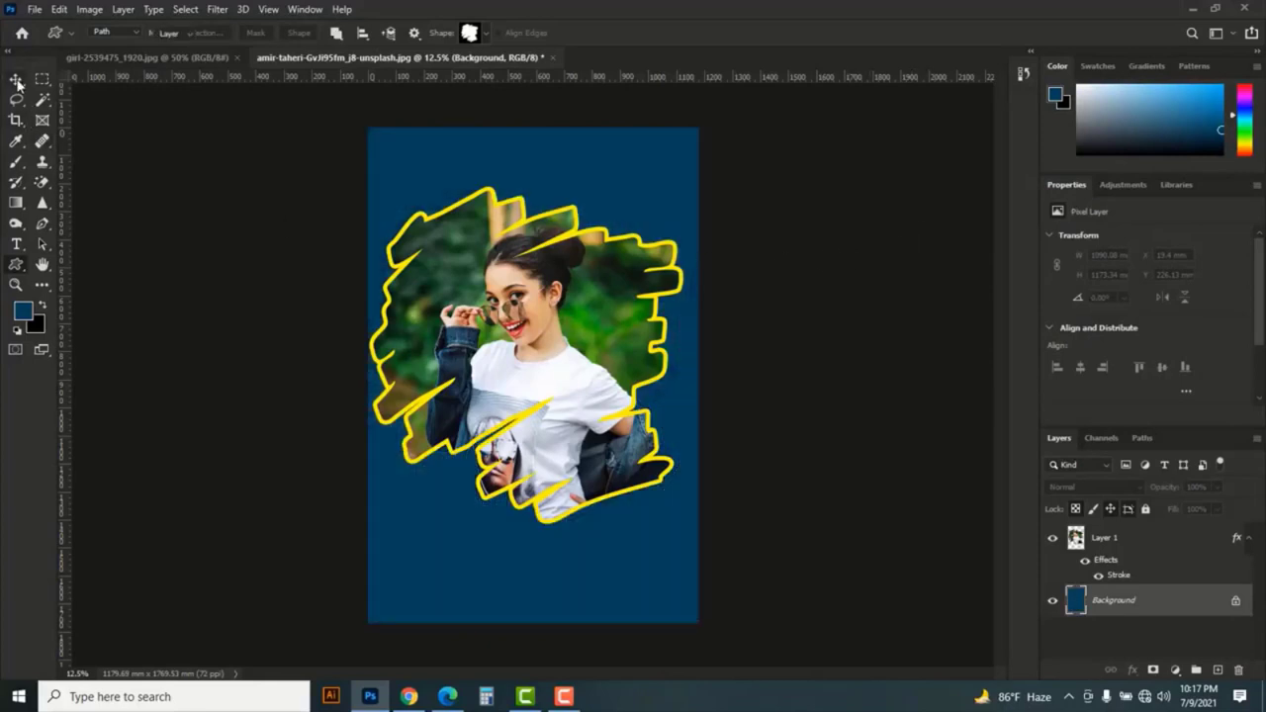
pyautogui.click(1138, 540)
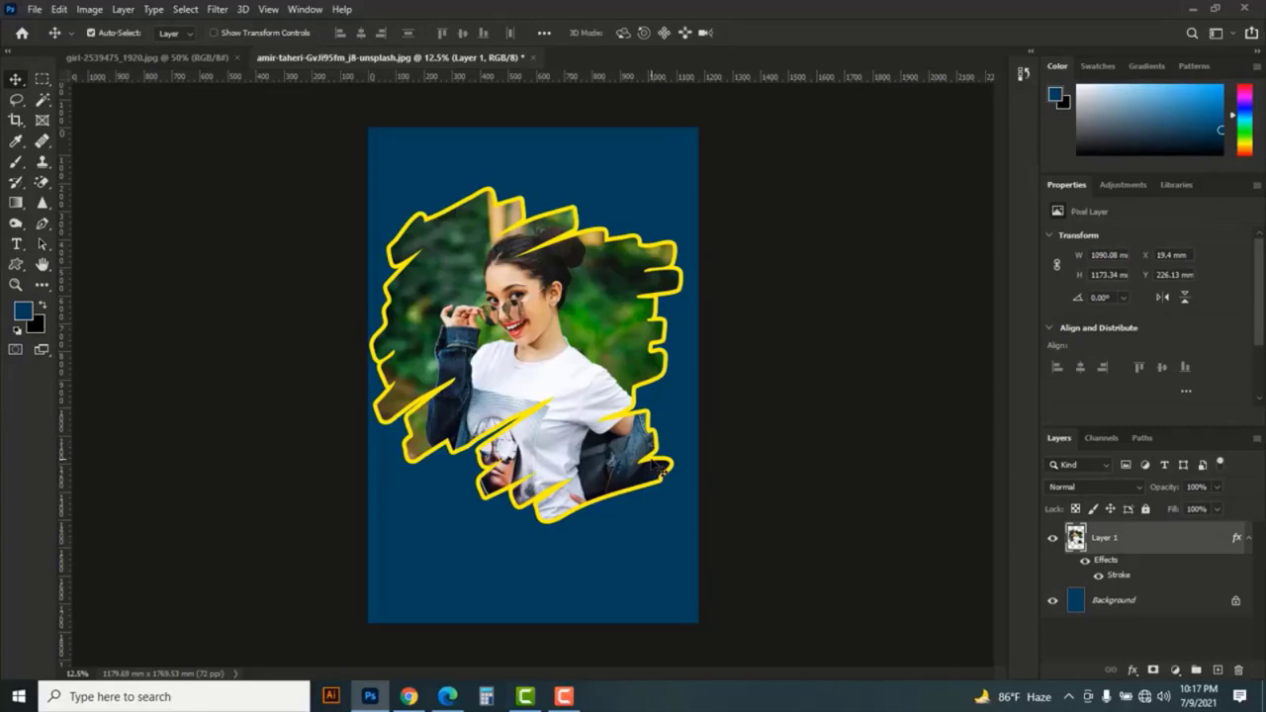
pyautogui.hotkey('ctrl', 't')
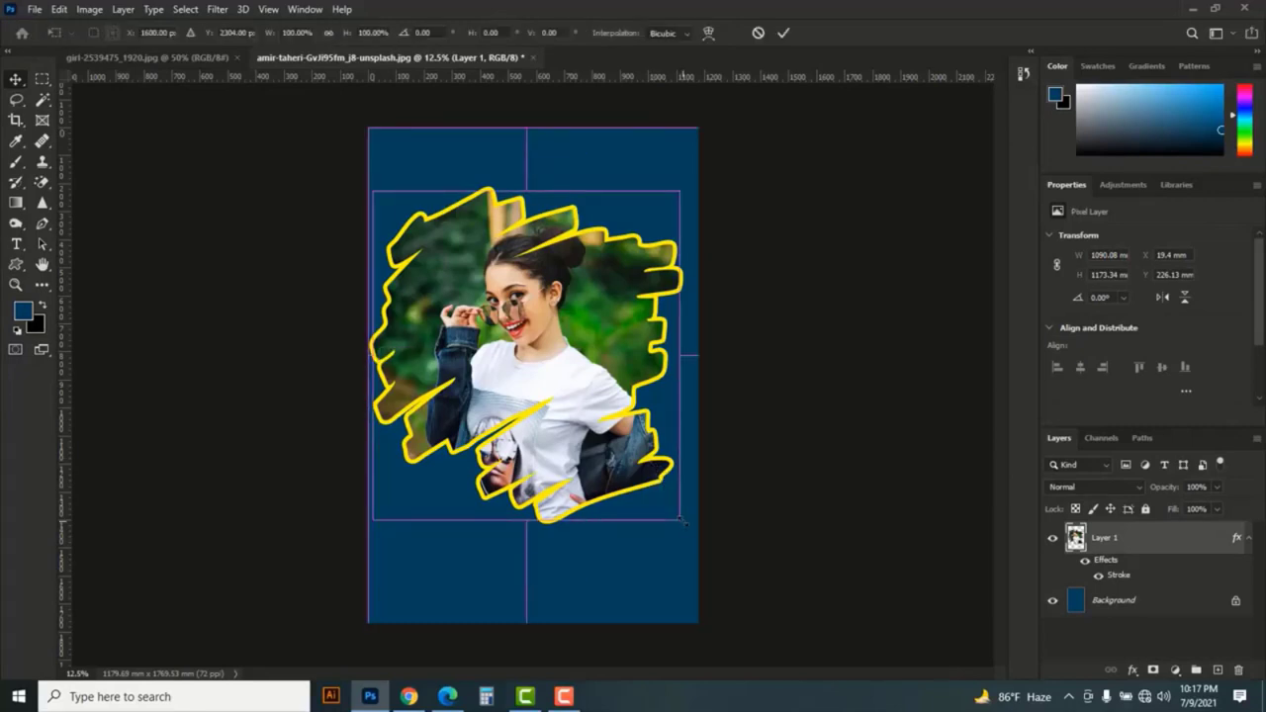
pyautogui.moveTo(680, 520); pyautogui.dragTo(663, 502)
pyautogui.moveTo(550, 374); pyautogui.dragTo(551, 391)
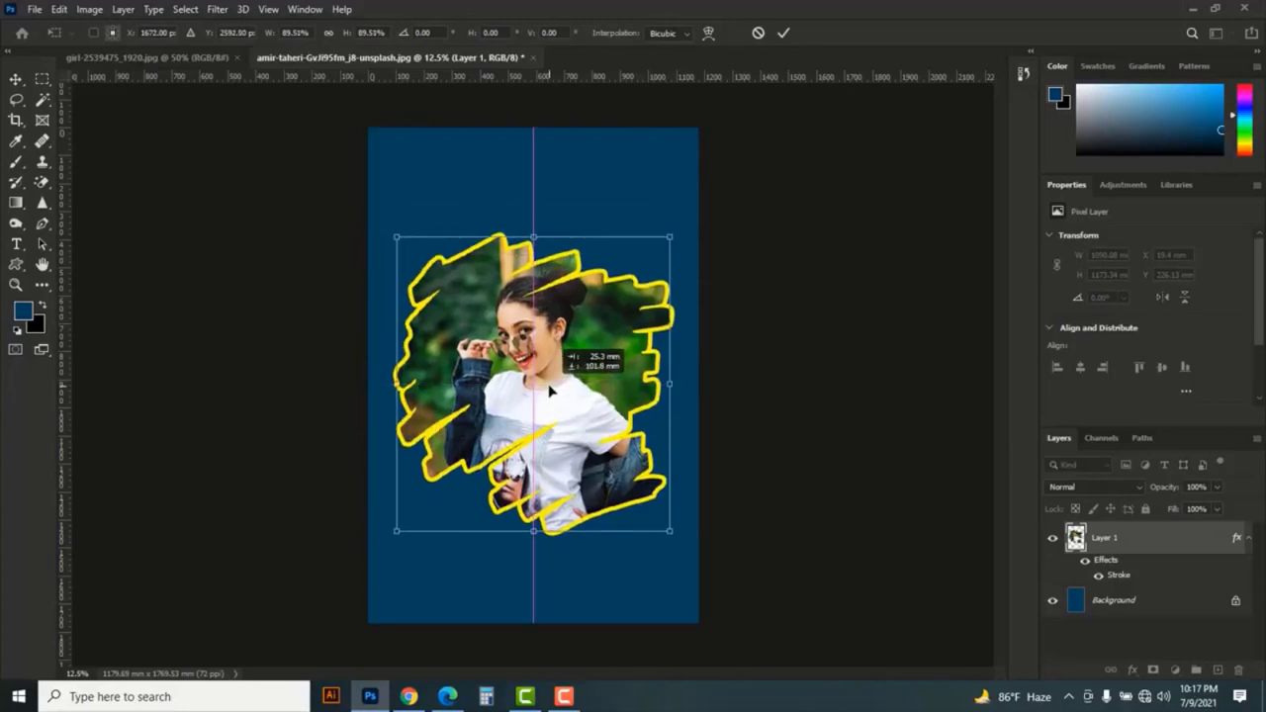
pyautogui.click(783, 32)
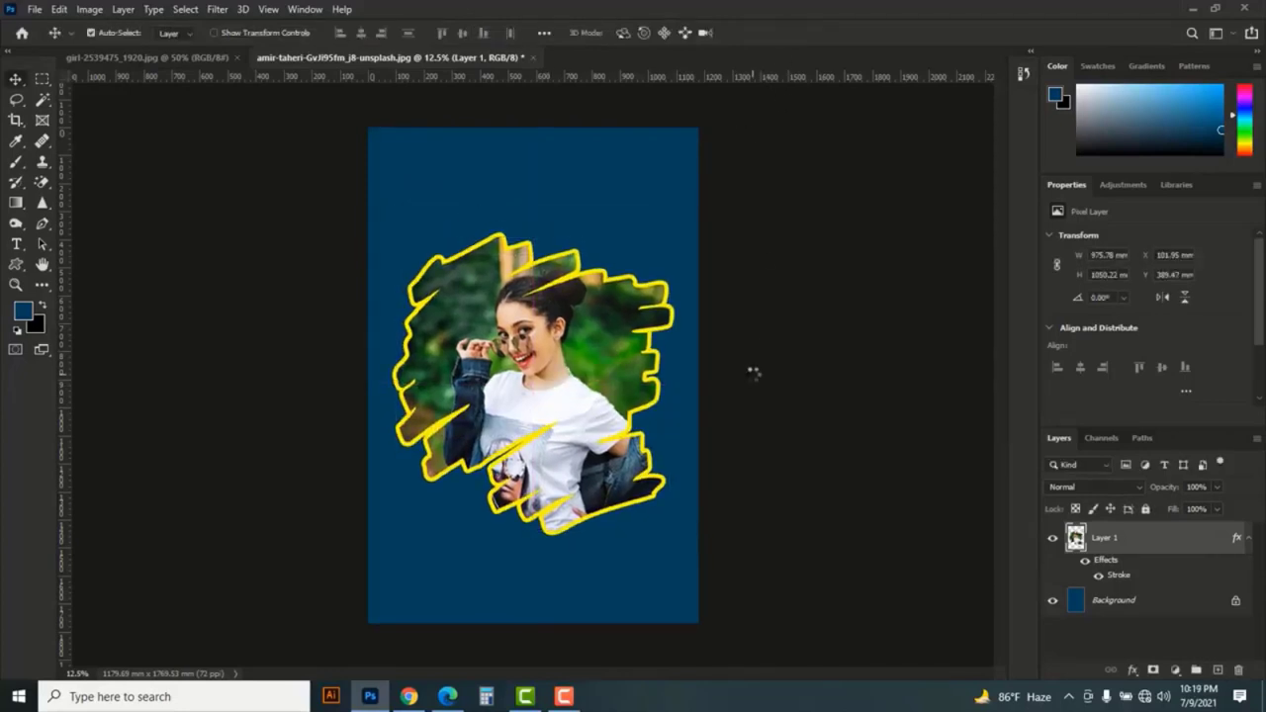